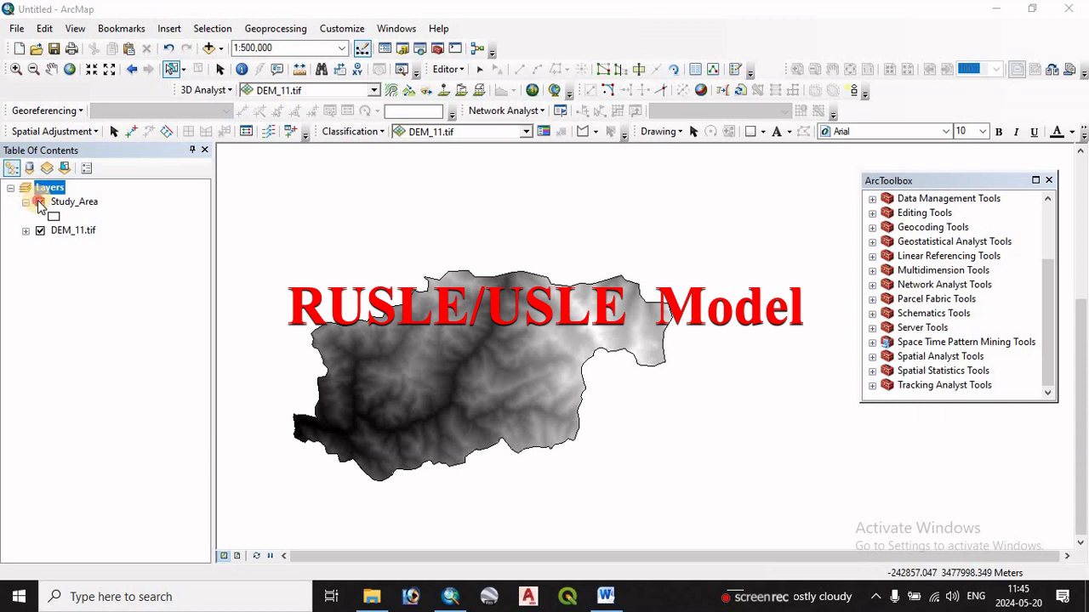
Step: Hide the Study_Area layer and check the raster information and spatial reference in the DEM_11.tif source properties
click(40, 202)
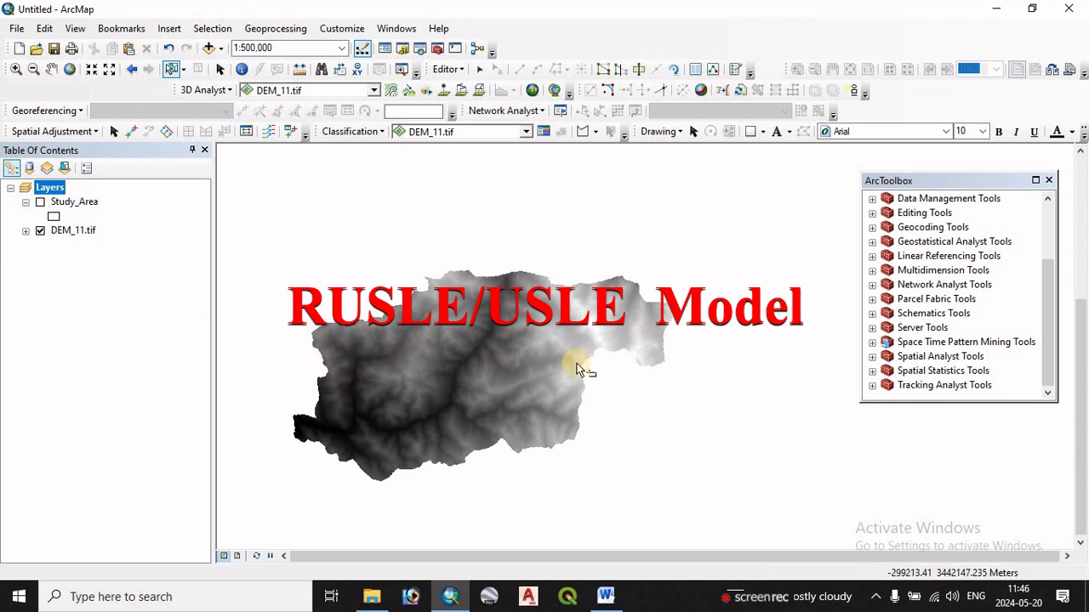
right_click(67, 231)
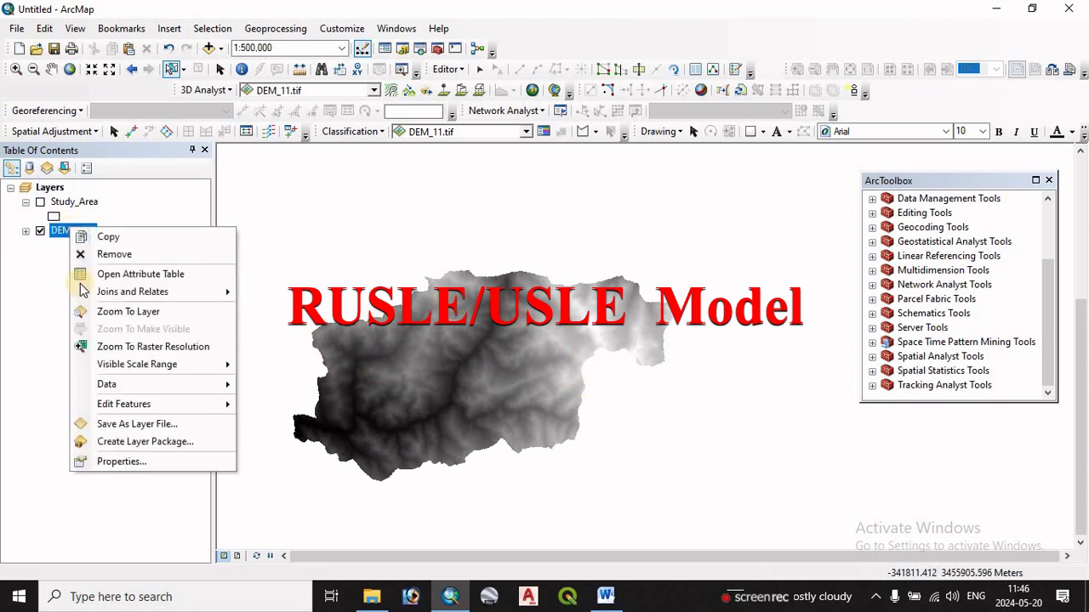
click(122, 461)
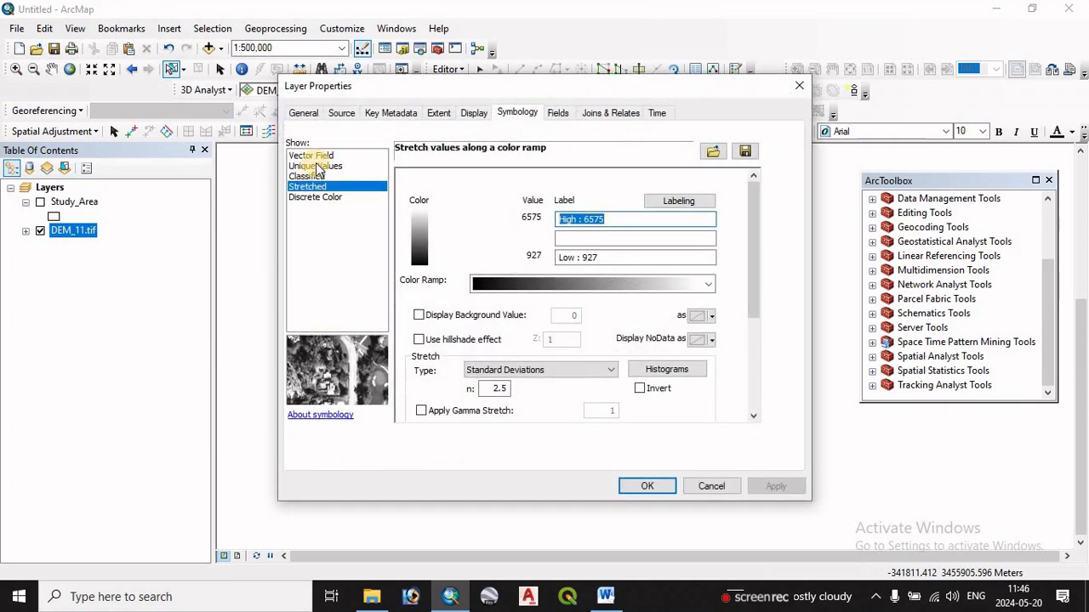
click(341, 112)
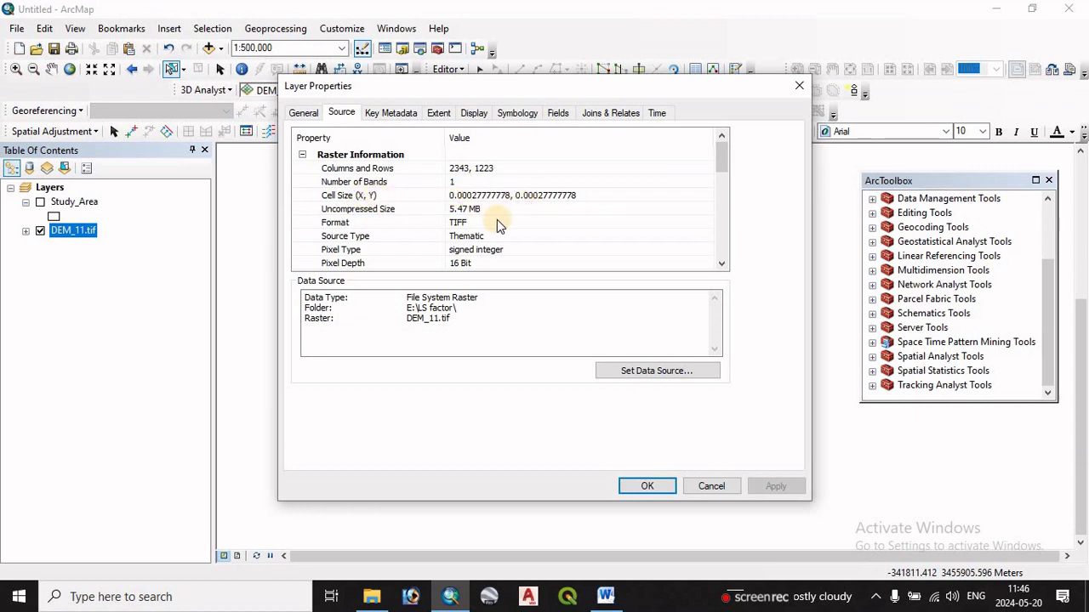
scroll(498, 236, down, 6)
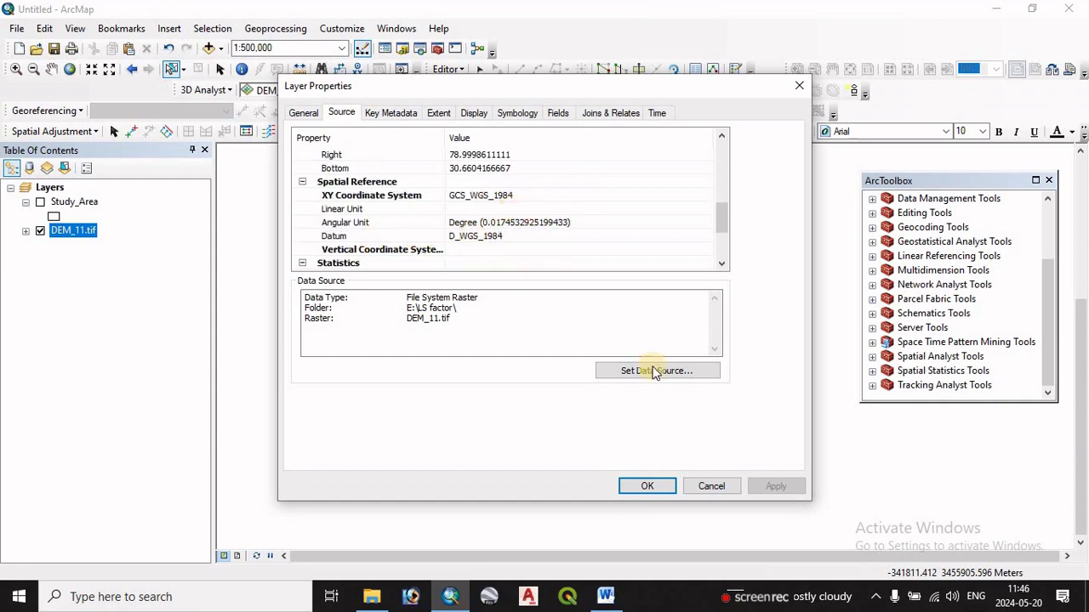
click(721, 481)
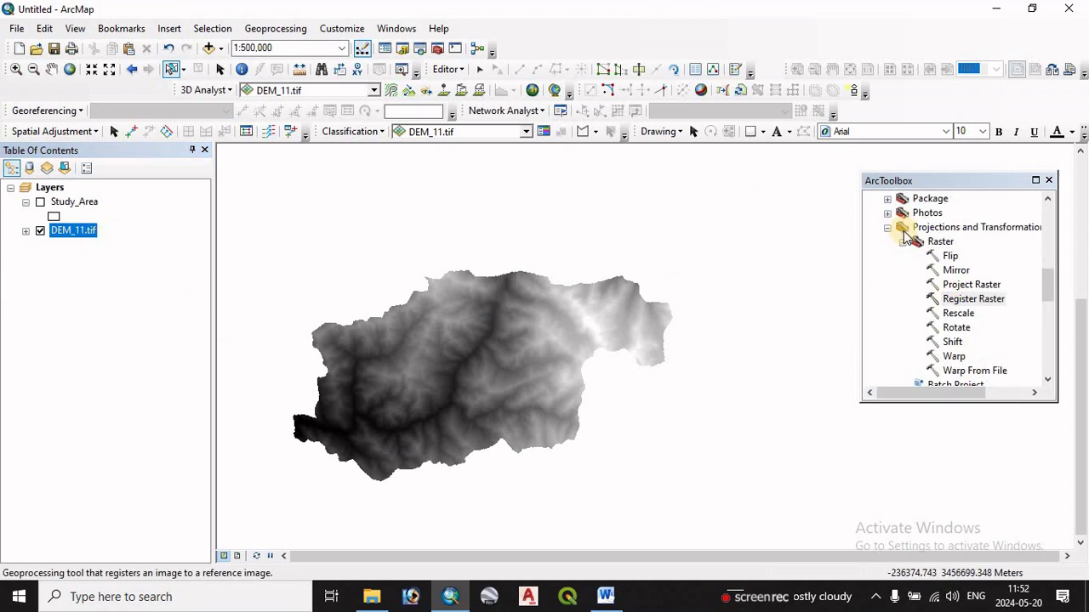
Step: Start the Project Raster tool from Data Management's Projections and Transformations toolset with DEM_11.tif as the input raster
scroll(936, 256, up, 7)
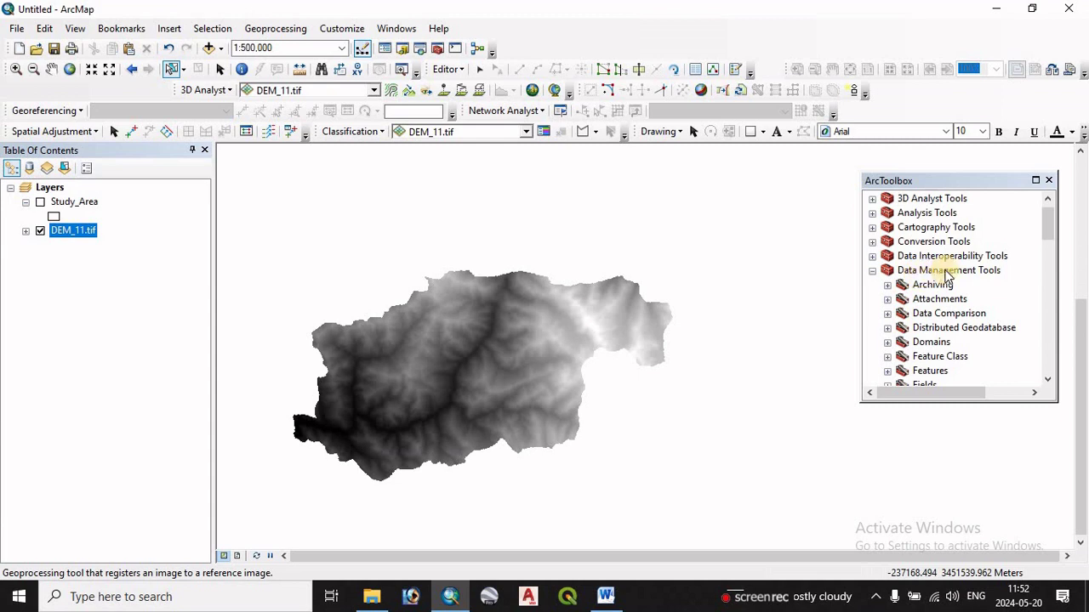
scroll(960, 302, down, 3)
scroll(966, 283, down, 3)
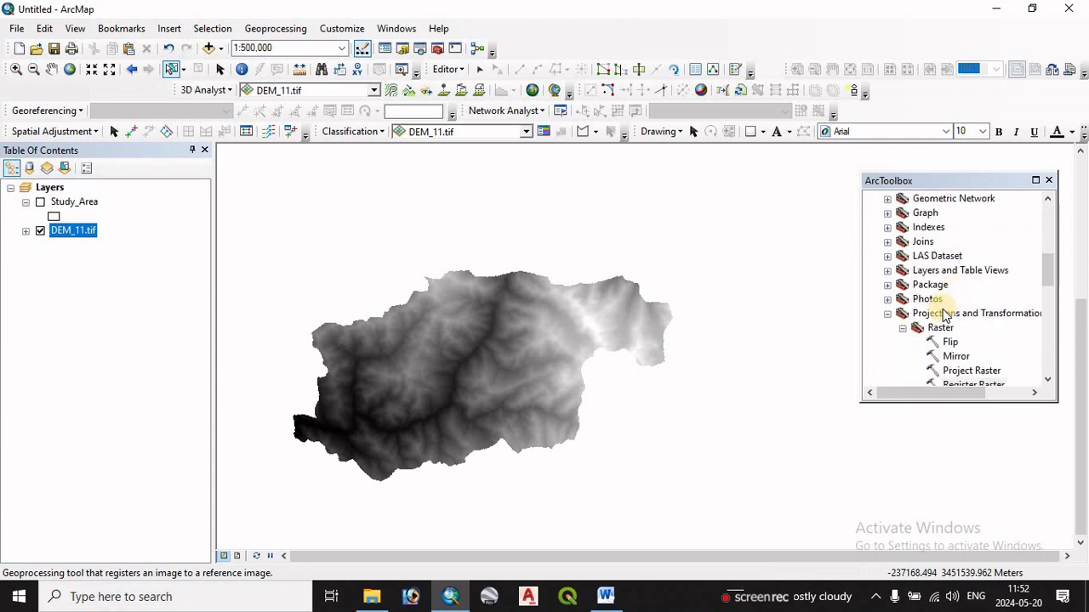
scroll(996, 332, down, 2)
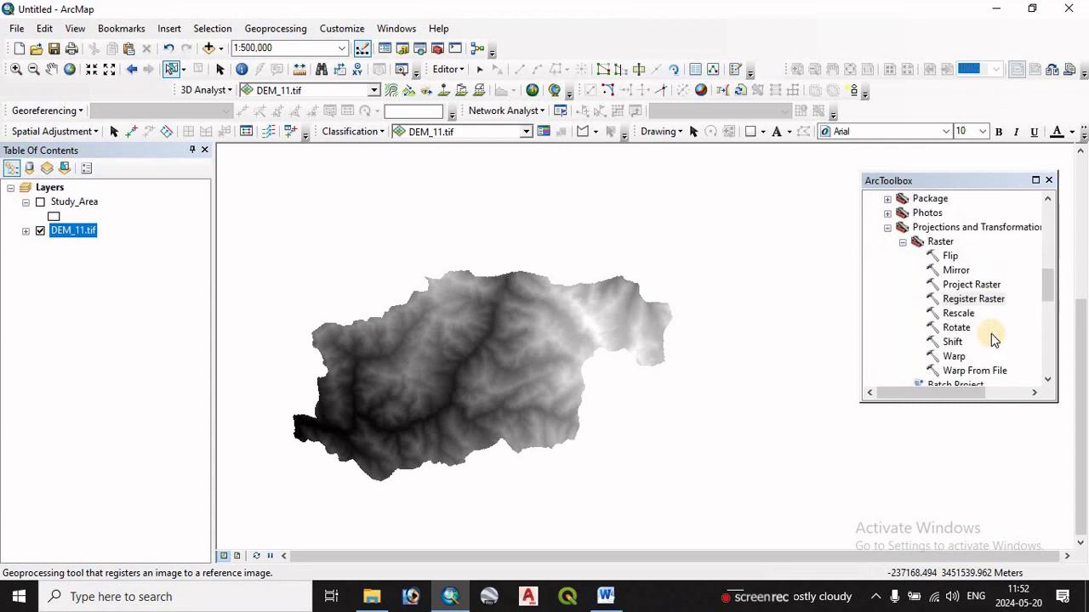
double_click(967, 287)
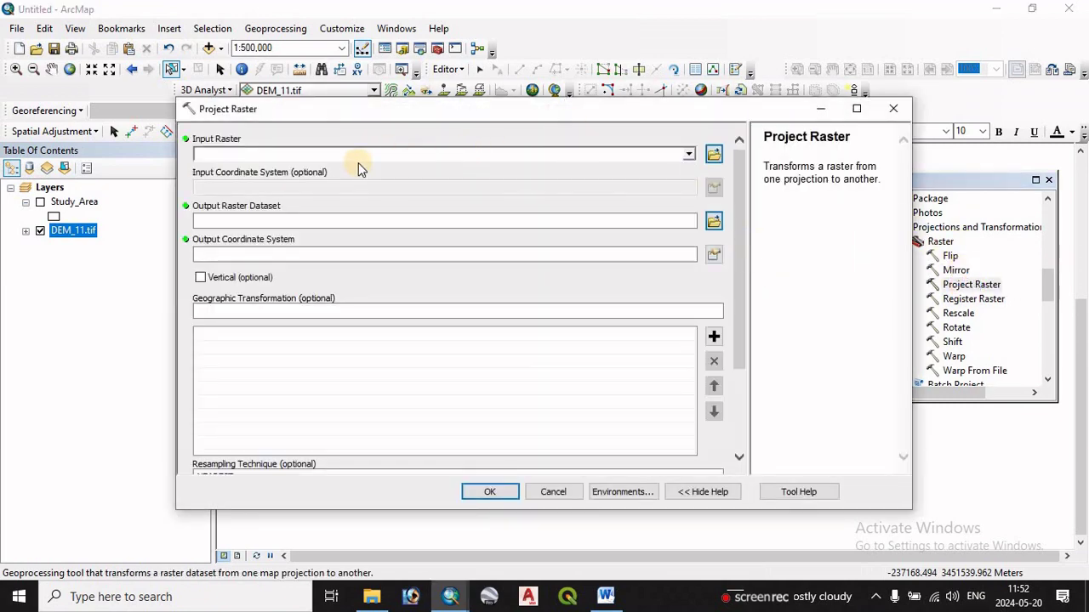
click(689, 154)
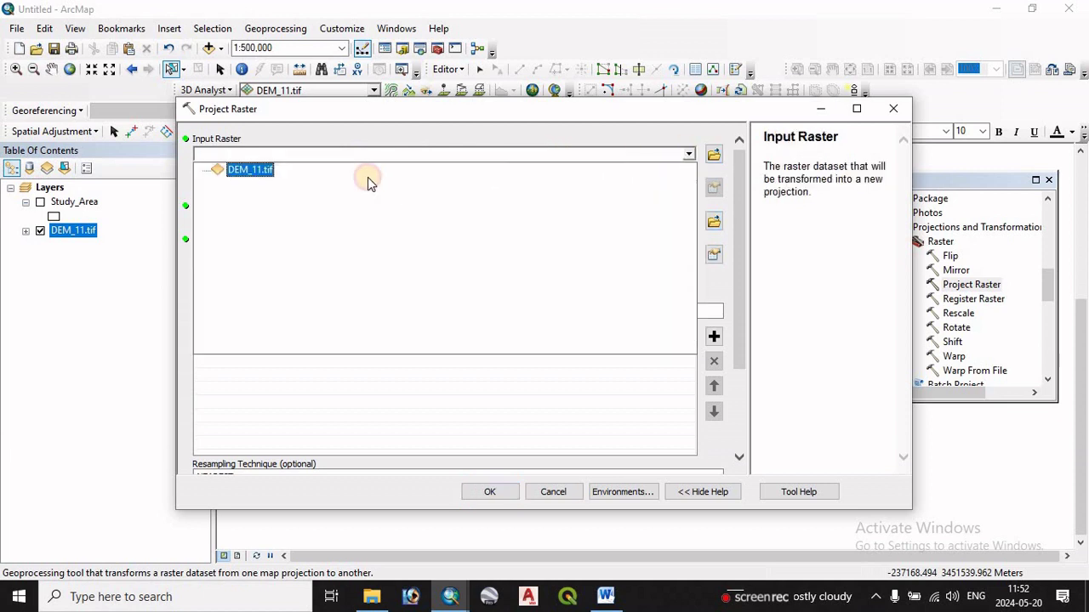
click(282, 175)
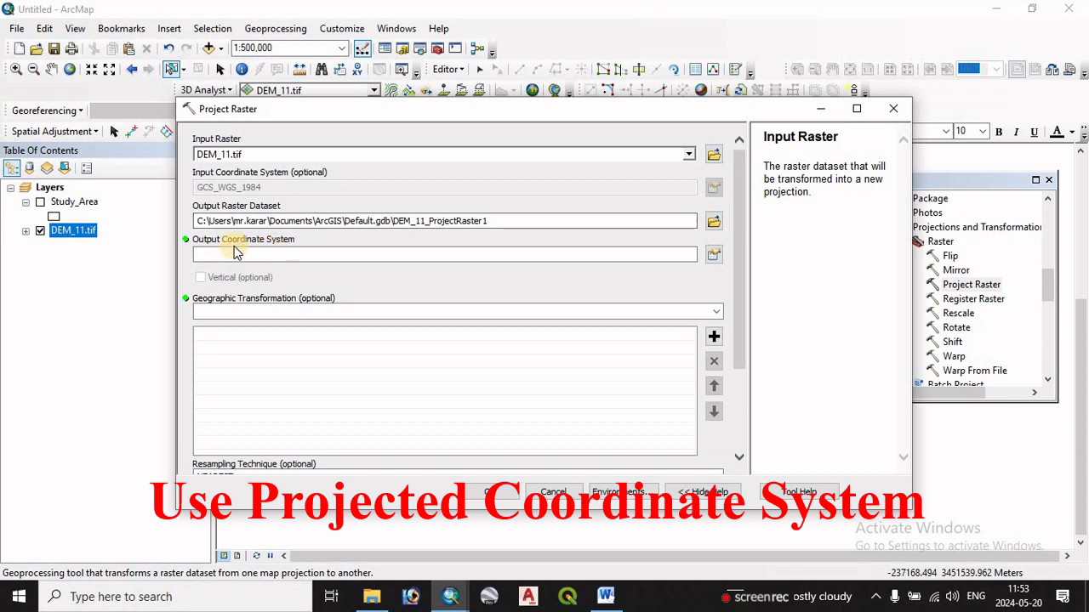
Step: Set the output coordinate system to the projected system WGS 1984 UTM Zone 43N, Northern Hemisphere
click(714, 253)
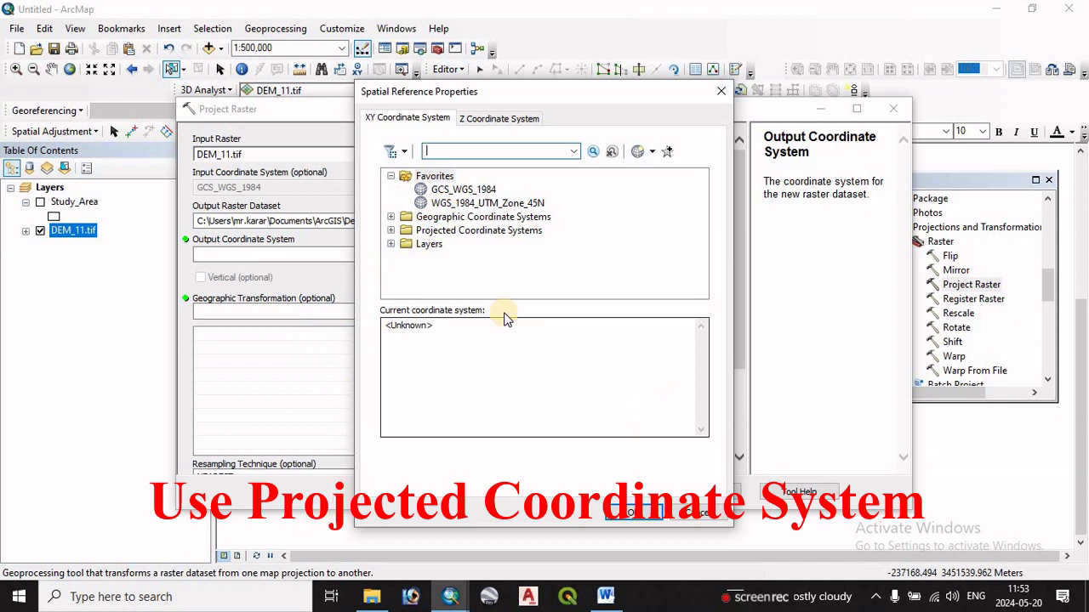
click(453, 232)
double_click(453, 232)
scroll(473, 252, down, 2)
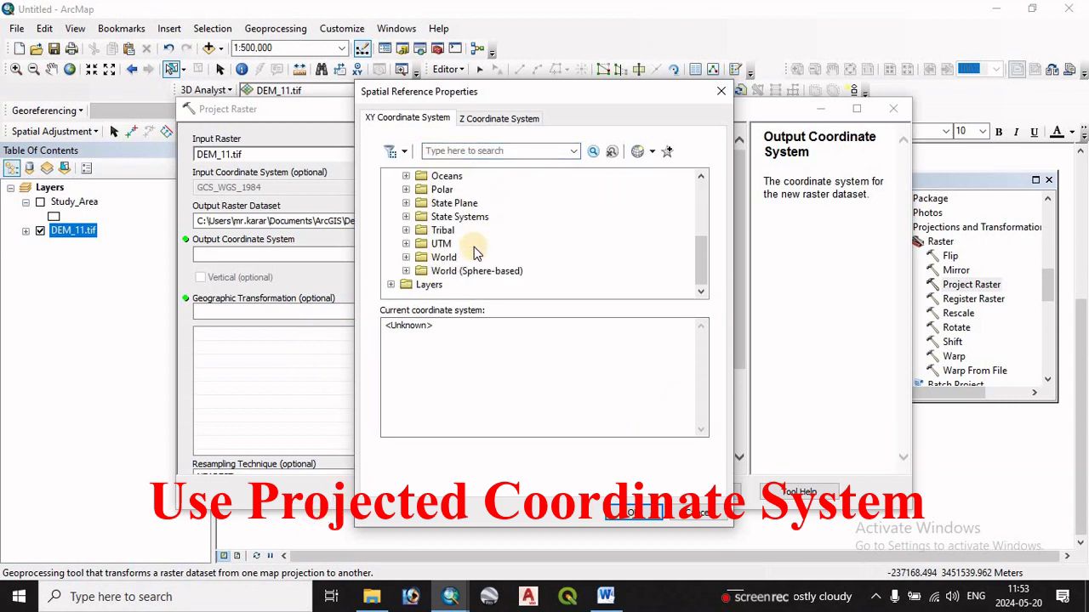
double_click(442, 243)
scroll(494, 245, down, 3)
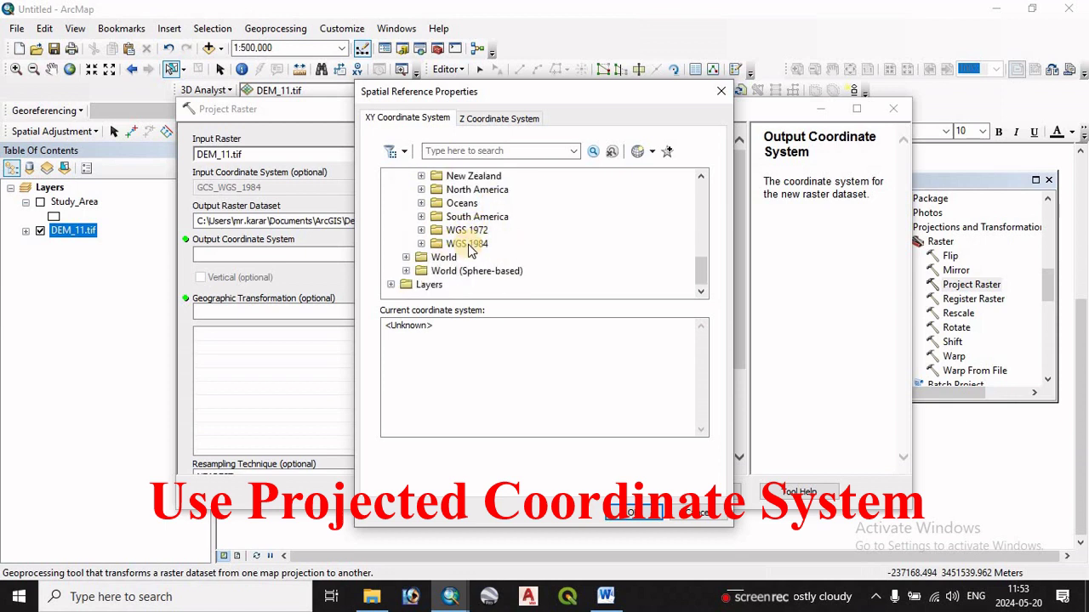
double_click(473, 245)
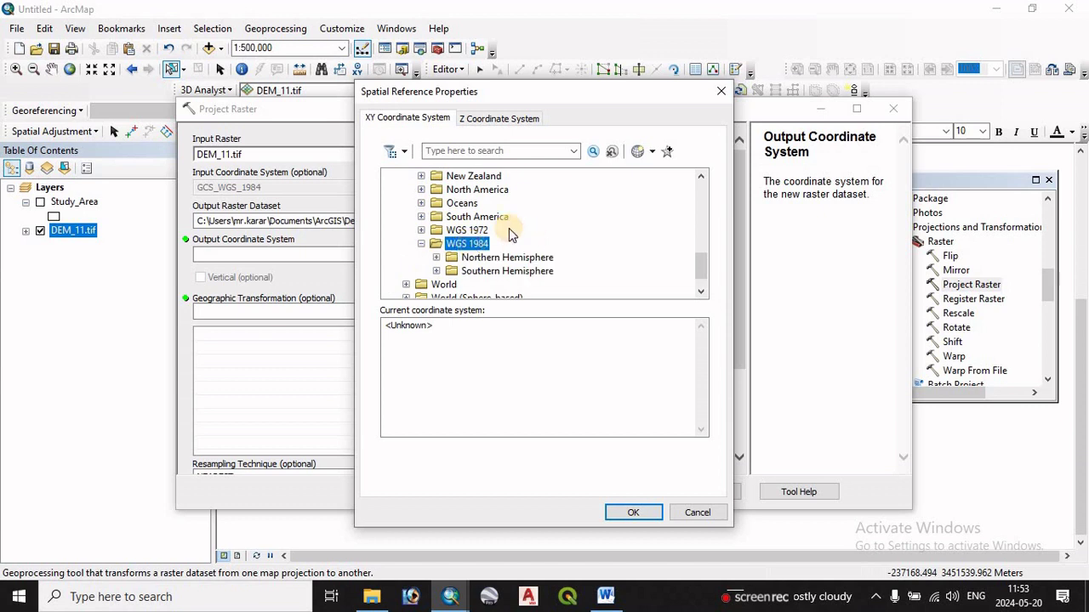
double_click(484, 258)
scroll(502, 255, down, 20)
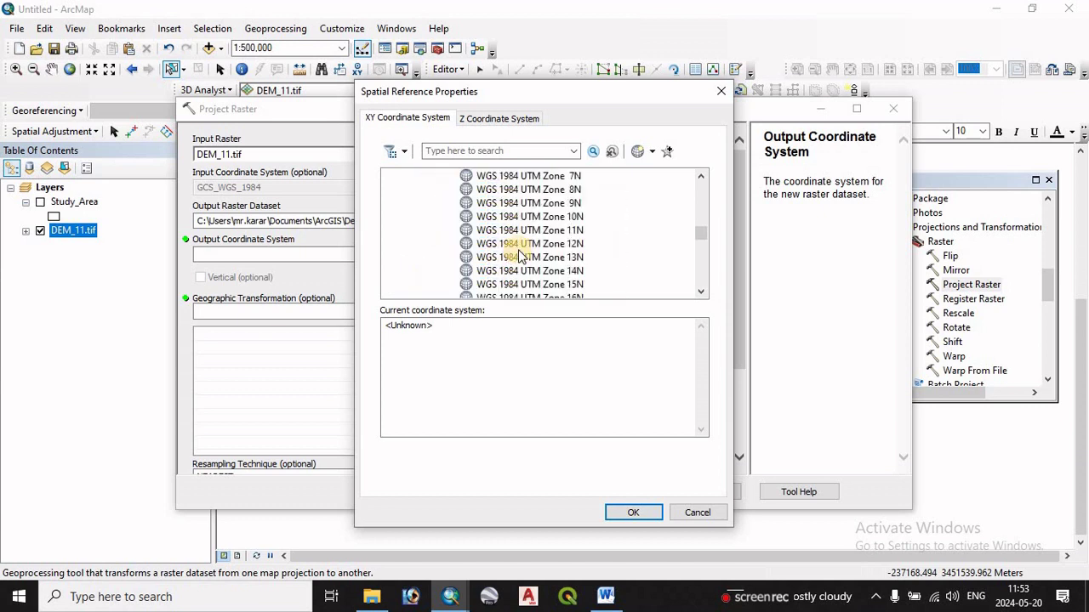
scroll(522, 255, up, 3)
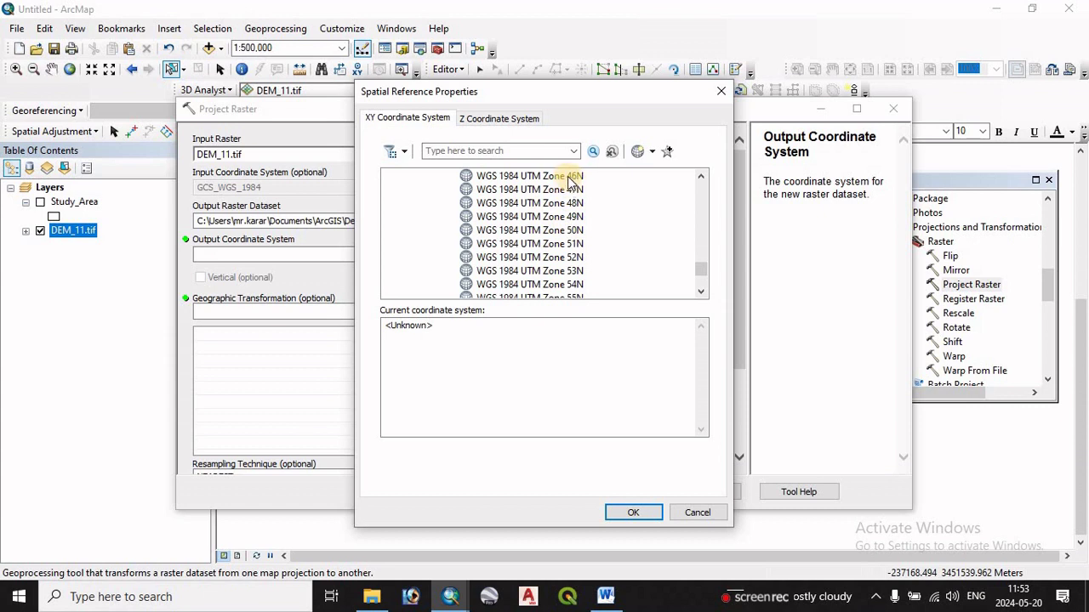
click(567, 178)
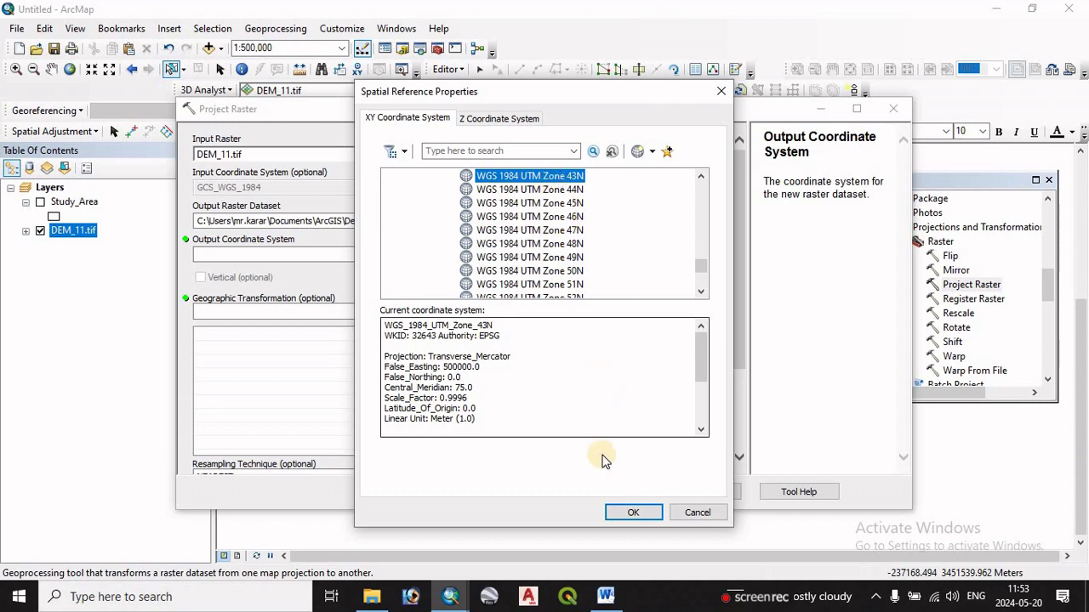
click(630, 513)
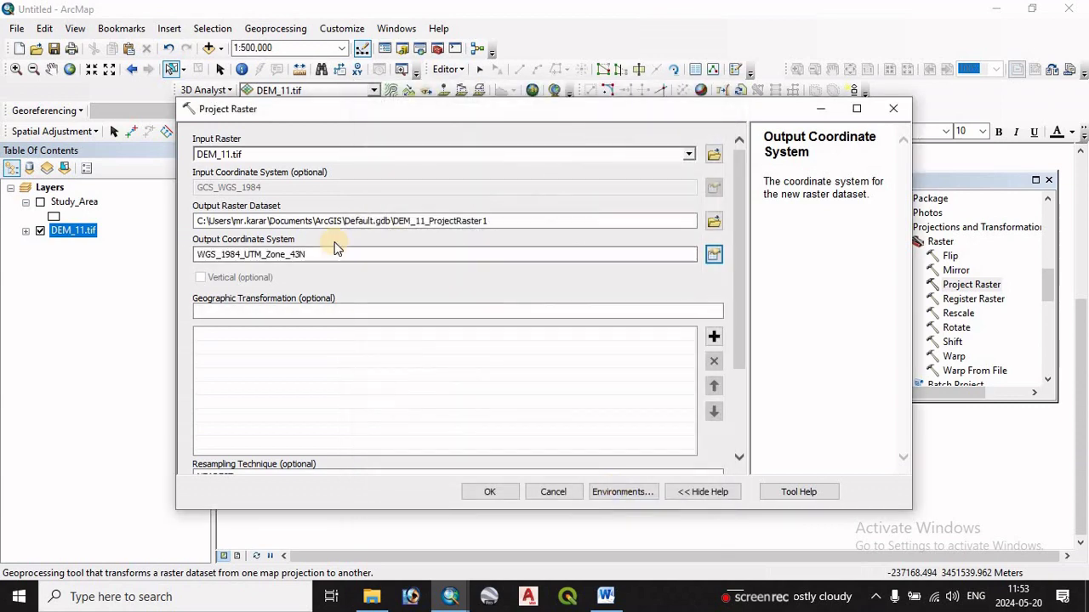
Step: Run the raster projection, then hide the original DEM_11.tif layer and remove it from the map
click(490, 494)
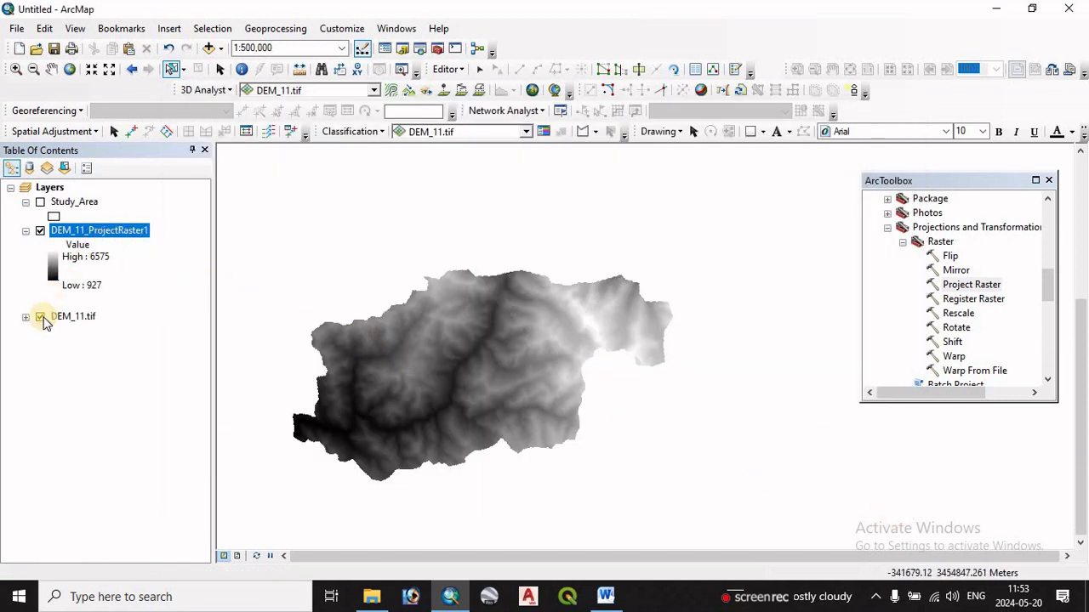
click(40, 316)
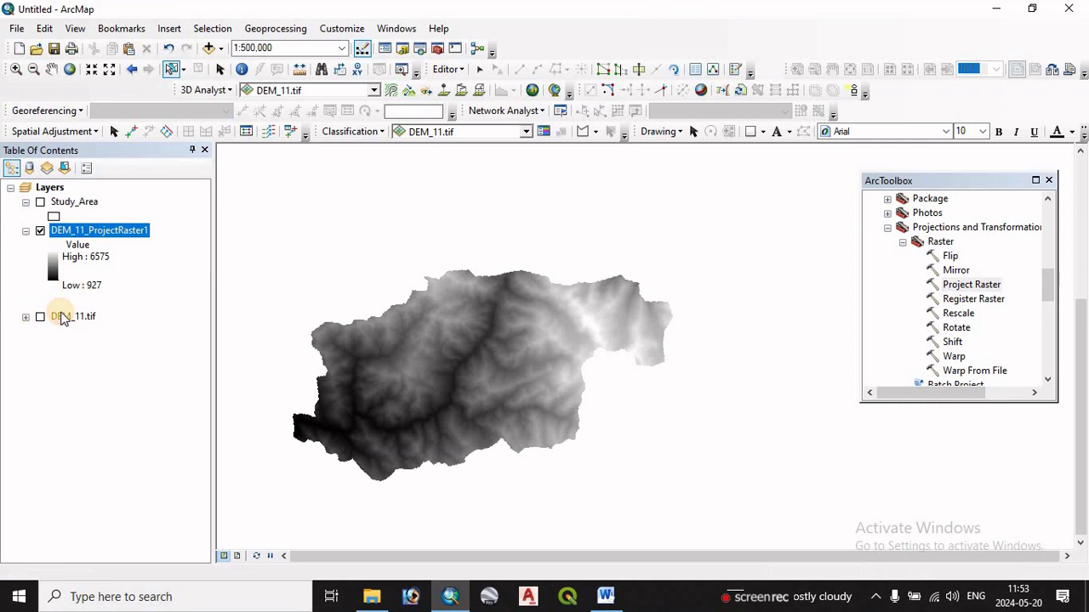
right_click(61, 315)
click(104, 342)
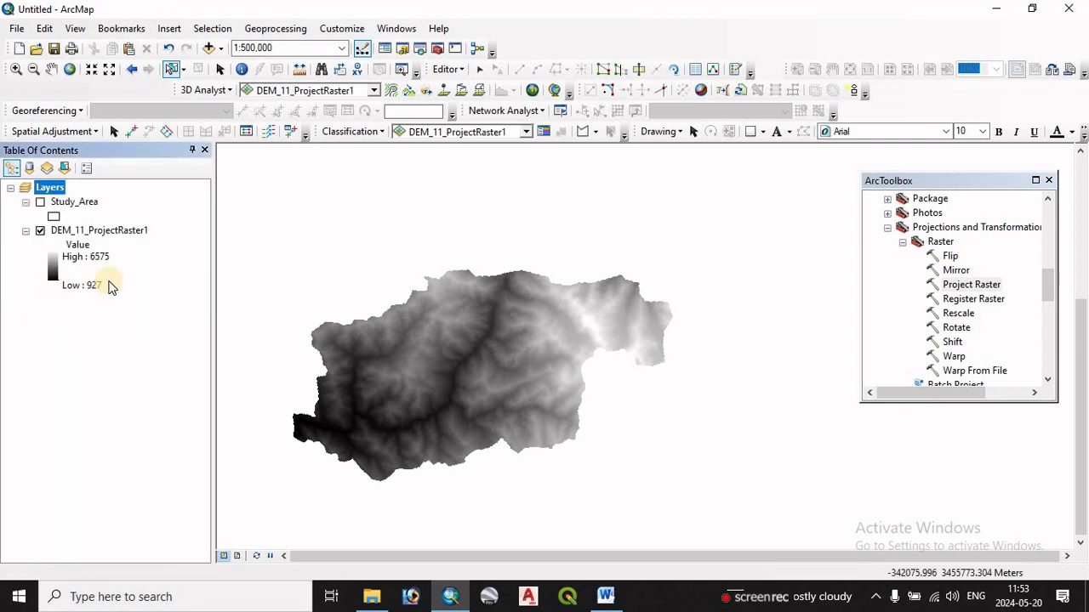
Step: Check the cell size and spatial reference in the projected DEM layer's source properties
right_click(98, 238)
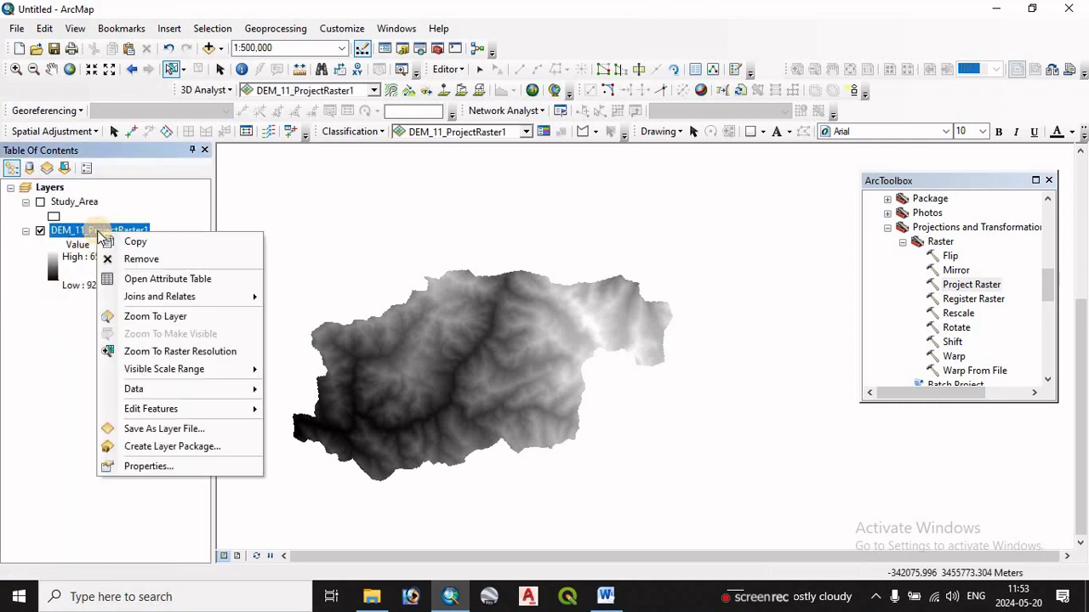
click(365, 335)
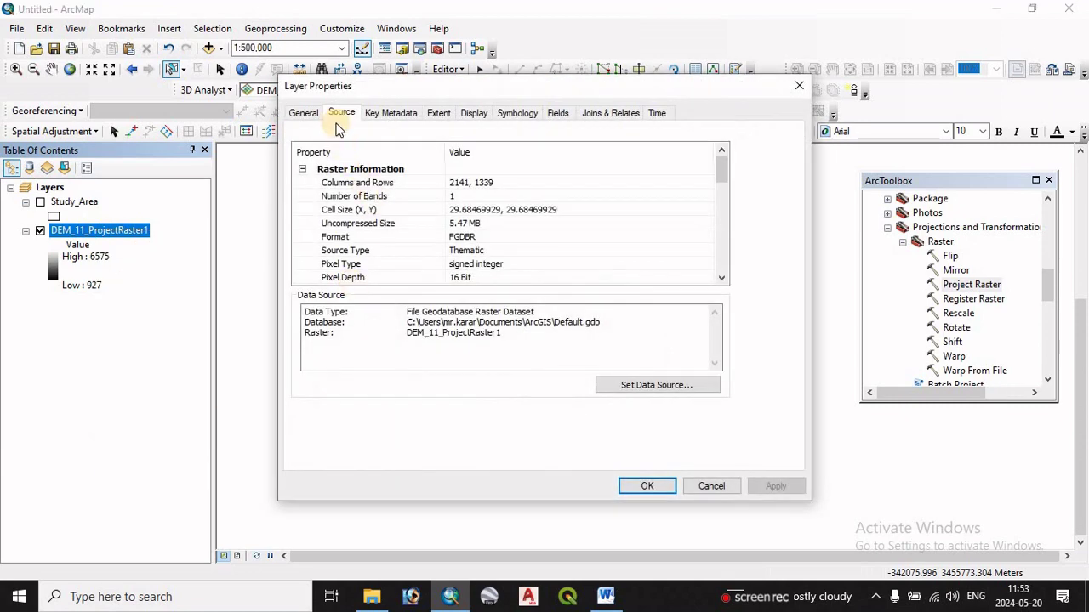
click(459, 211)
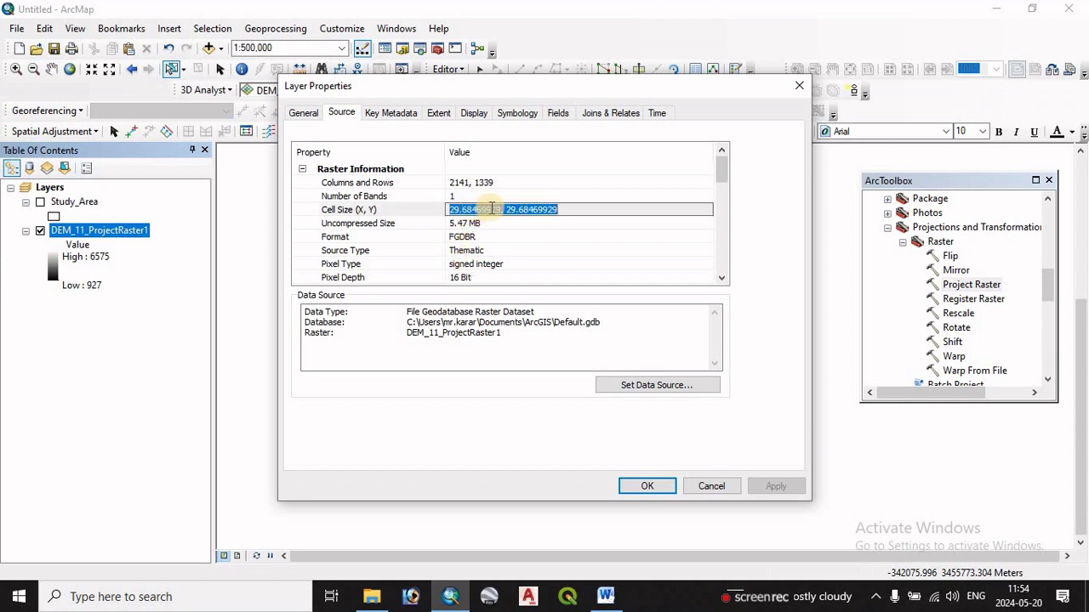
click(536, 236)
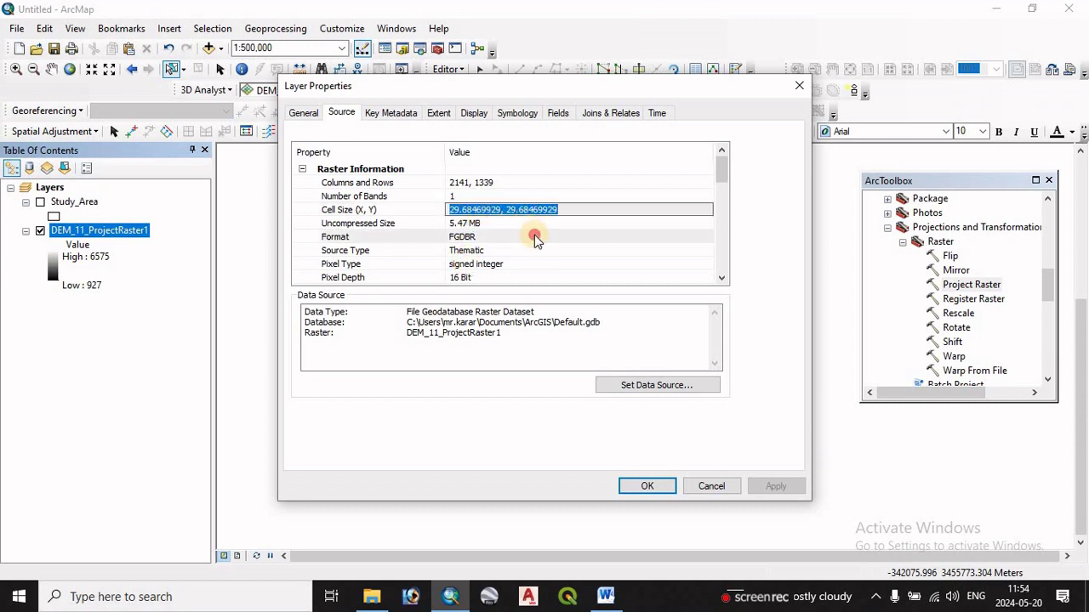
click(549, 210)
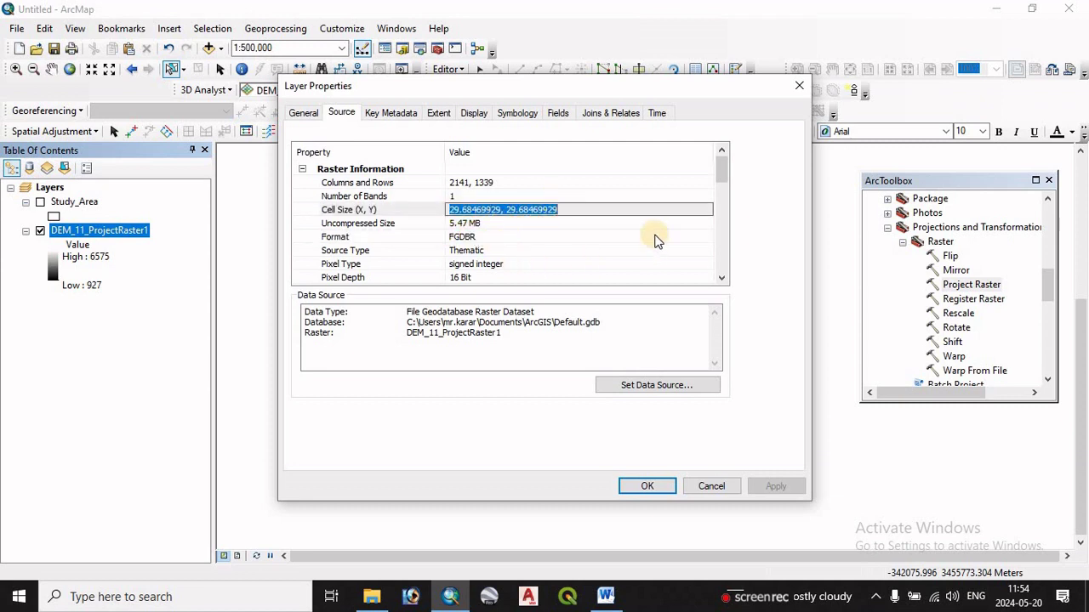
click(721, 182)
drag(721, 183, 722, 220)
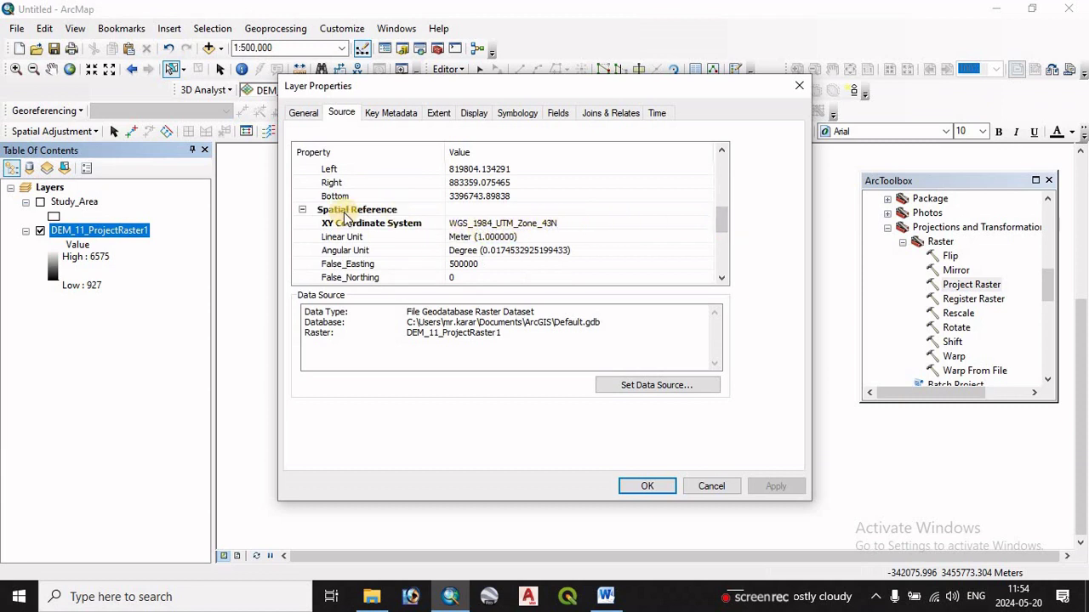
click(705, 486)
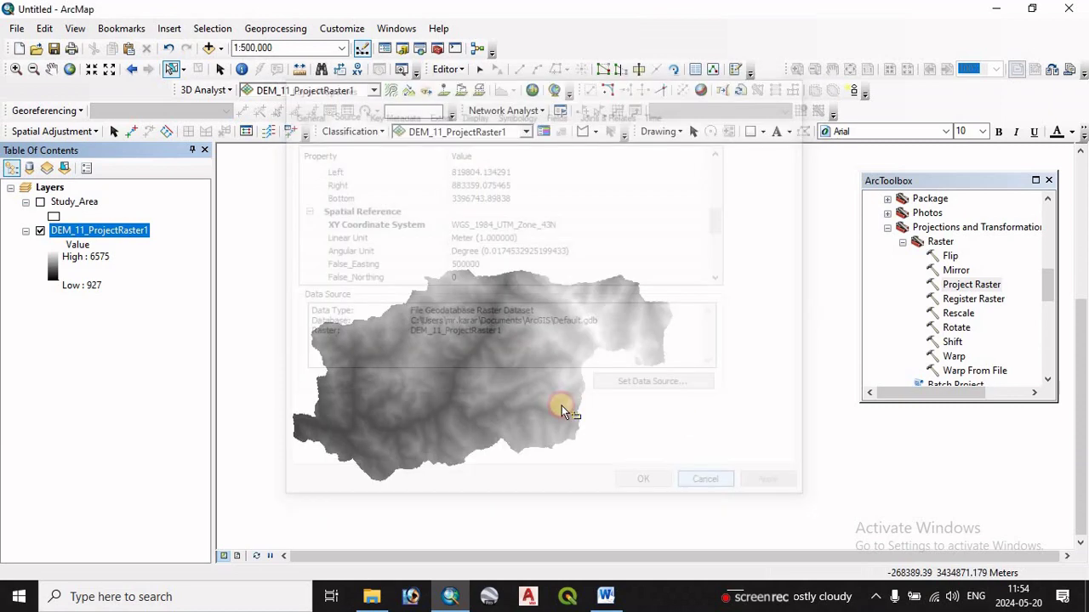
Step: Collapse the Projections and Transformations toolset and the whole Data Management Tools toolbox
click(51, 70)
drag(403, 377, 430, 343)
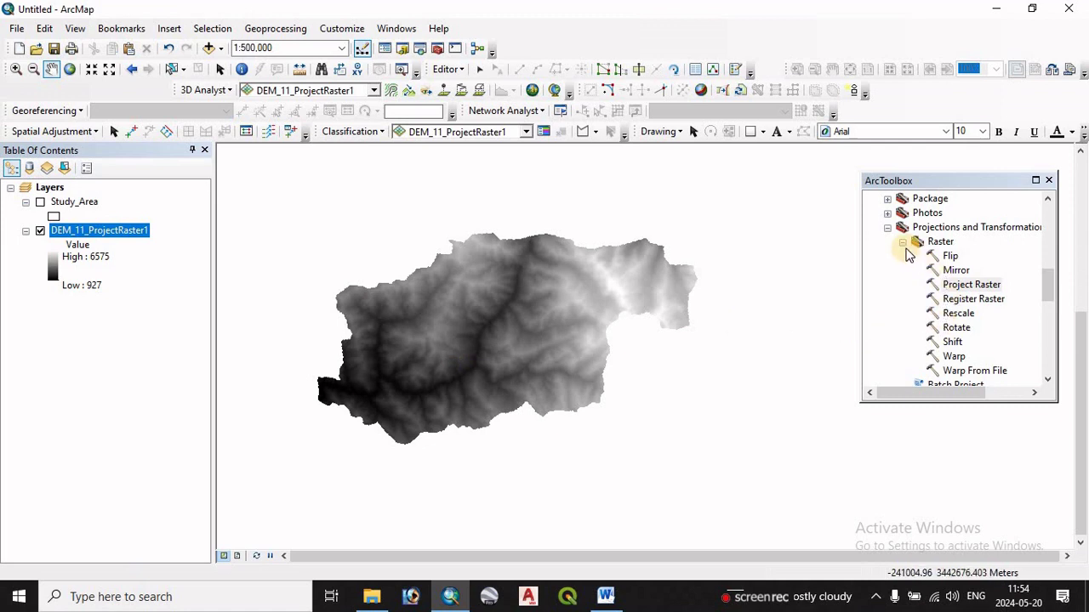
click(903, 243)
click(887, 228)
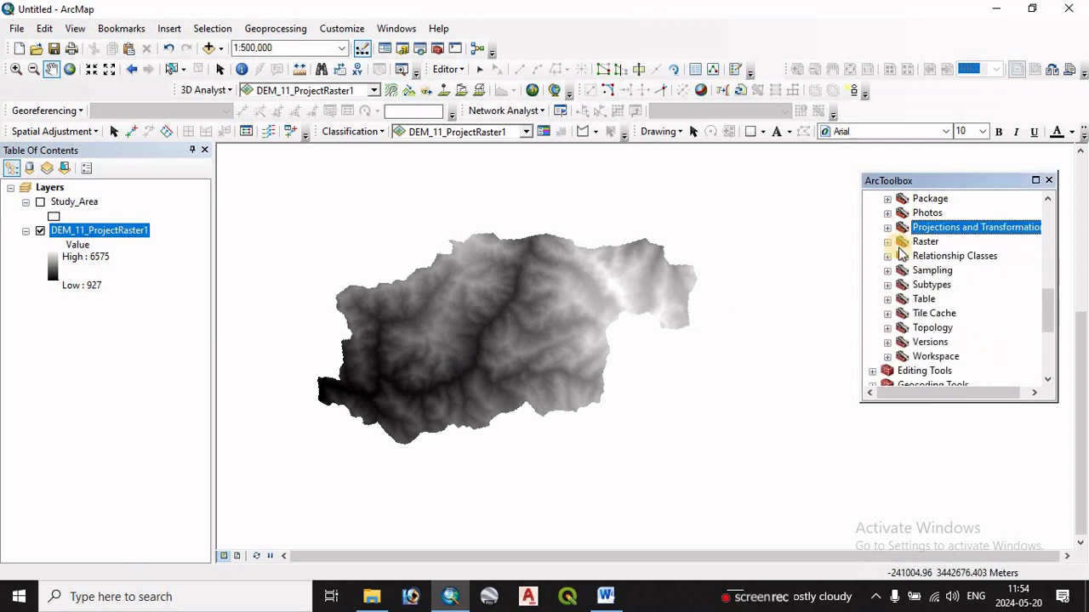
scroll(885, 272, up, 8)
click(876, 286)
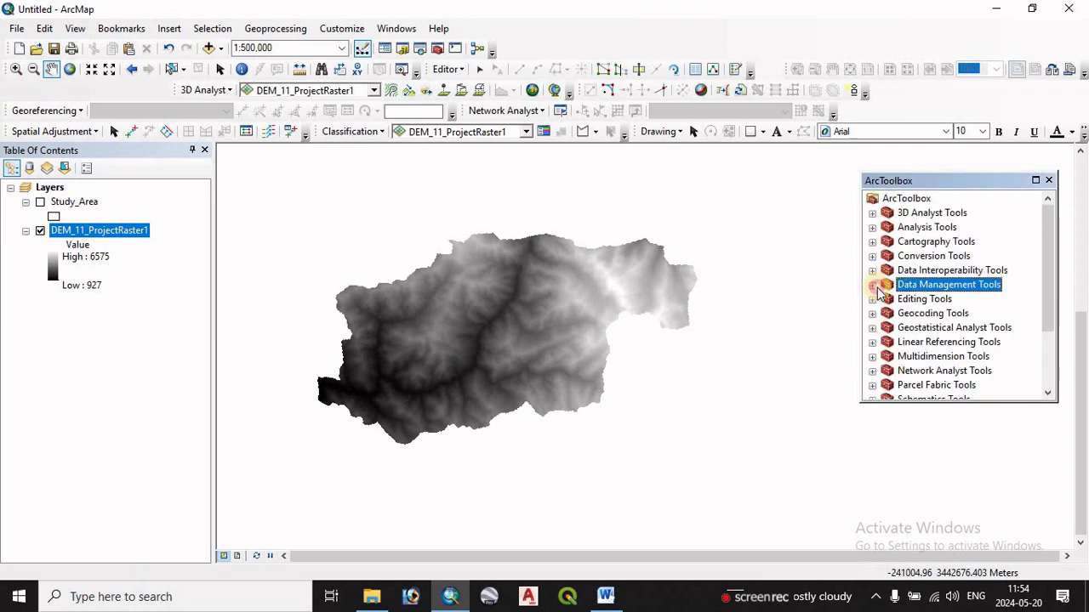
Step: Open the Slope tool from the Surface toolset of Spatial Analyst Tools, collapsing the Hydrology toolset on the way
scroll(915, 308, down, 2)
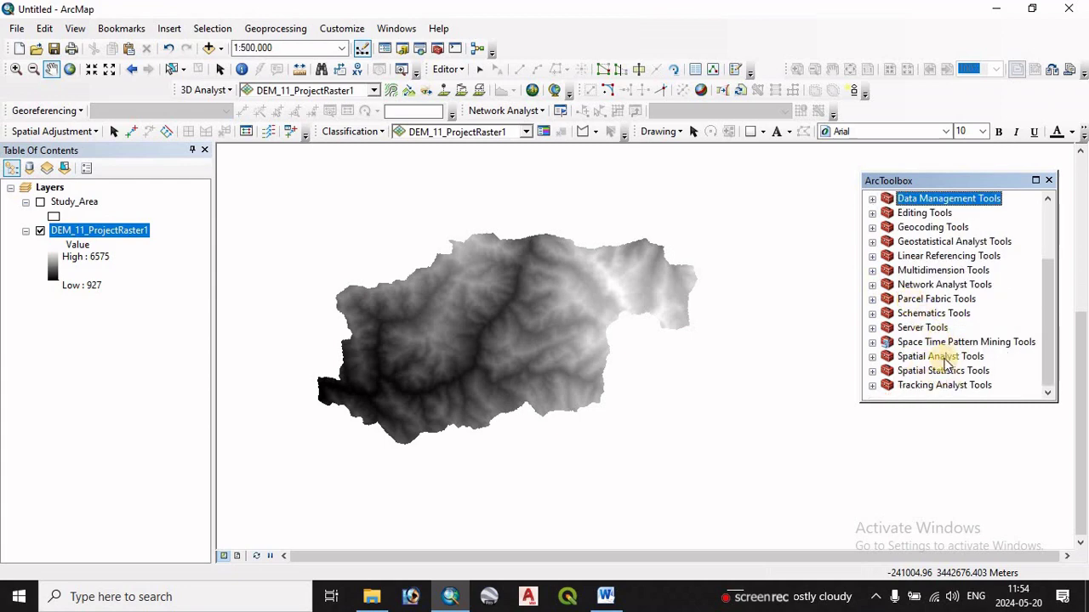
double_click(944, 357)
scroll(948, 306, down, 4)
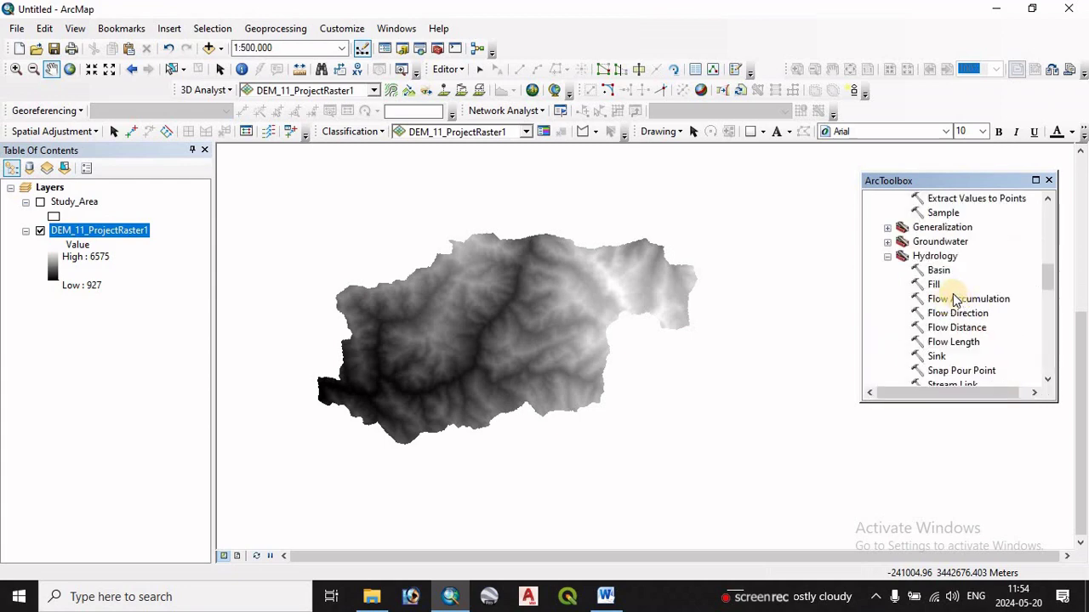
click(887, 256)
scroll(927, 288, down, 5)
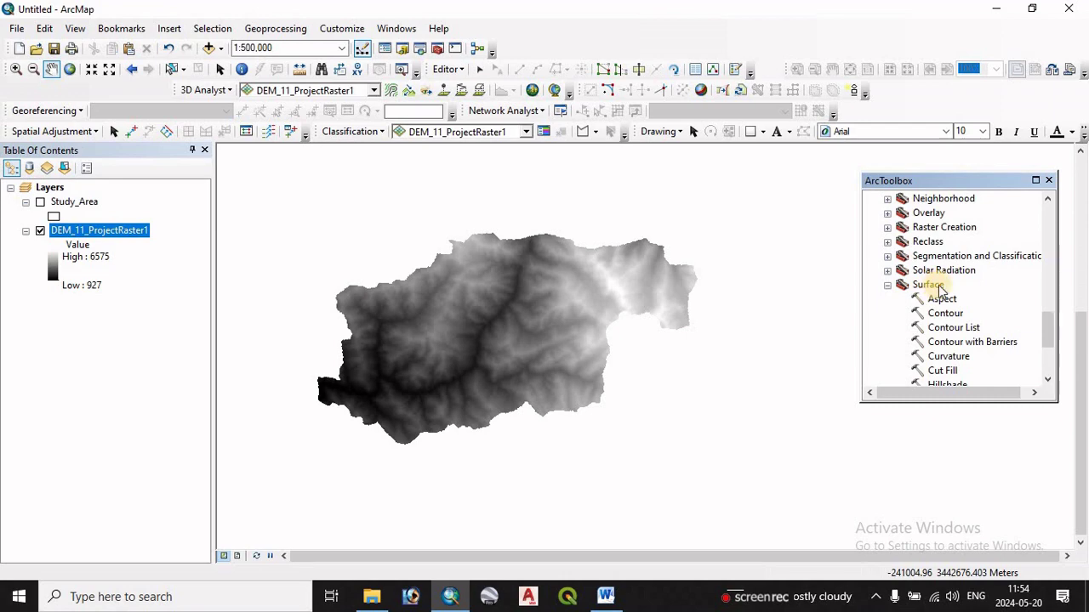
scroll(942, 292, down, 3)
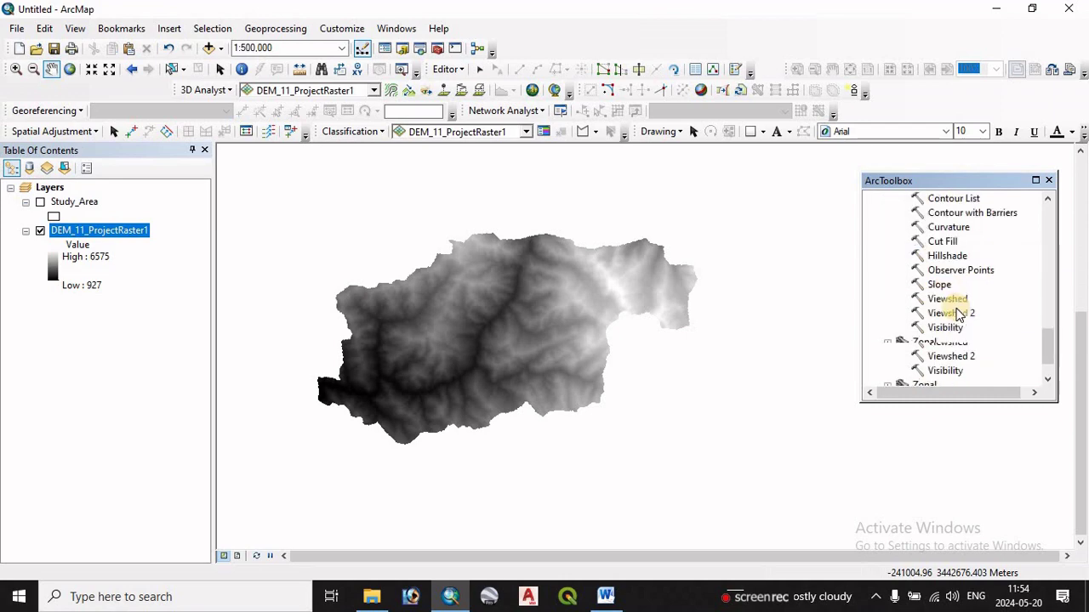
double_click(939, 285)
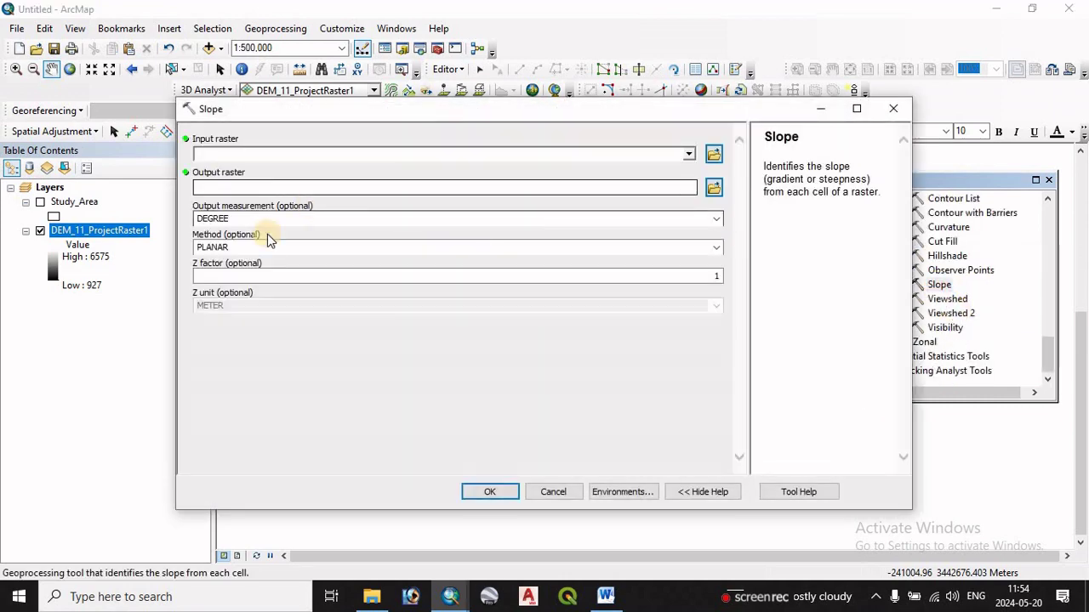
Step: Set DEM_11_ProjectRaster1 as the Slope tool's input raster and PERCENT_RISE as the output measurement
click(689, 154)
click(295, 173)
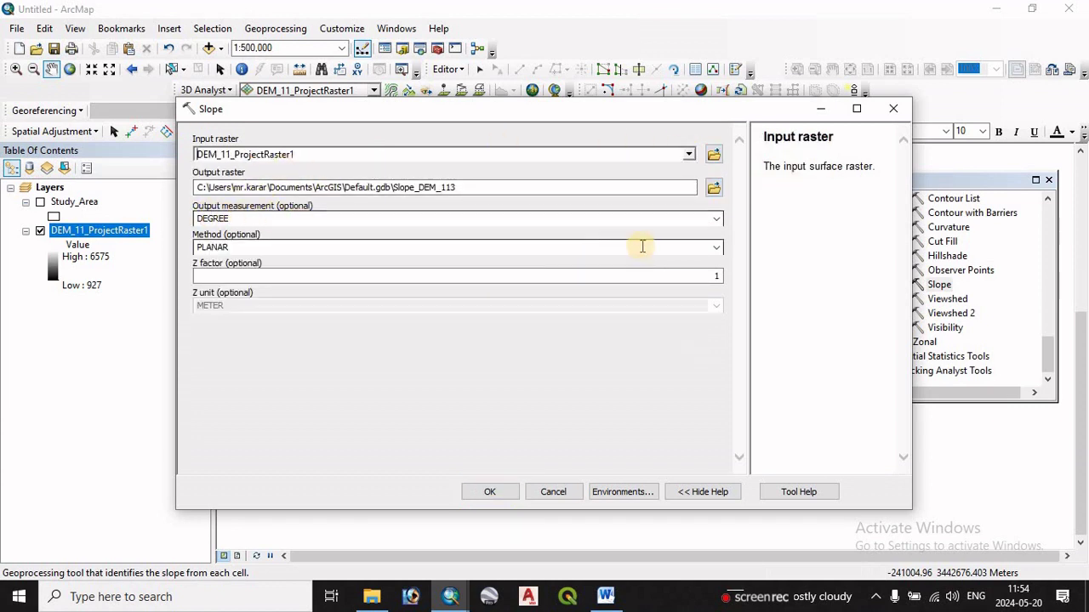
click(716, 219)
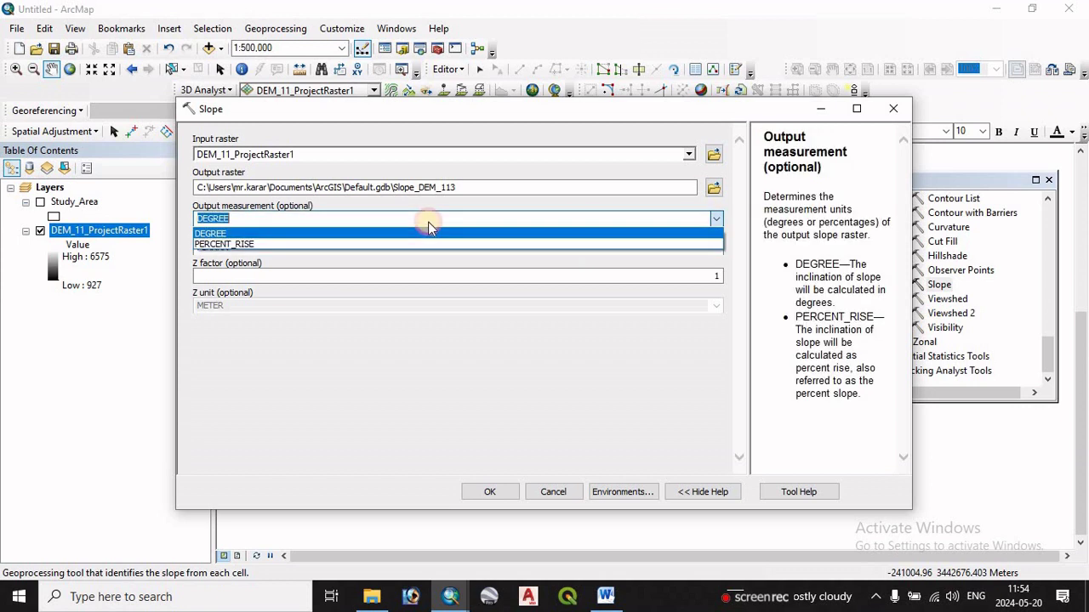
click(227, 247)
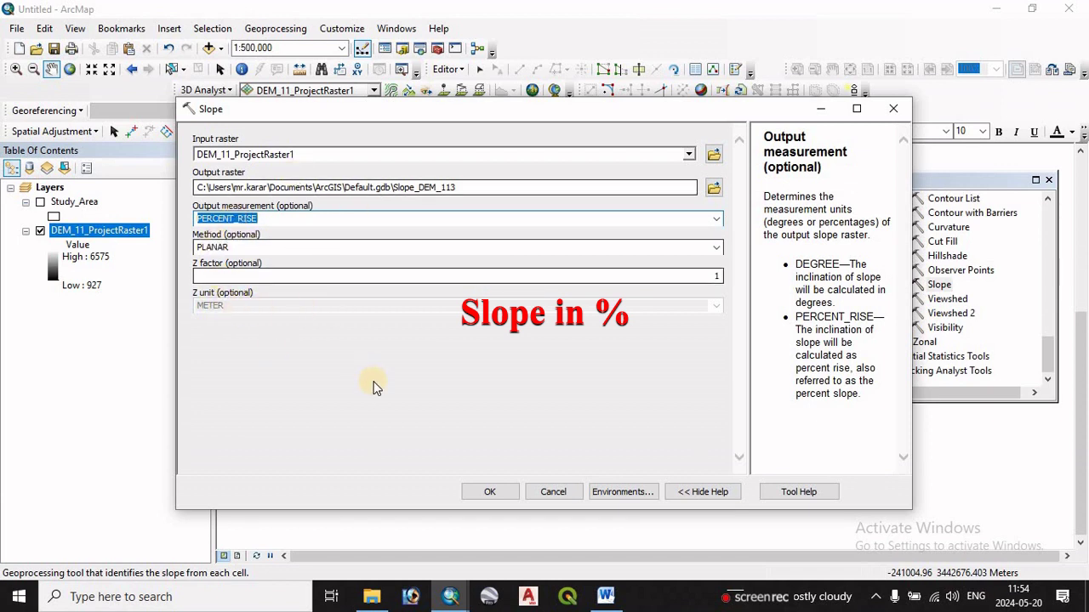
Step: Run the slope calculation, then collapse the projected DEM's legend and hide the Slope_DEM_113 layer
click(491, 492)
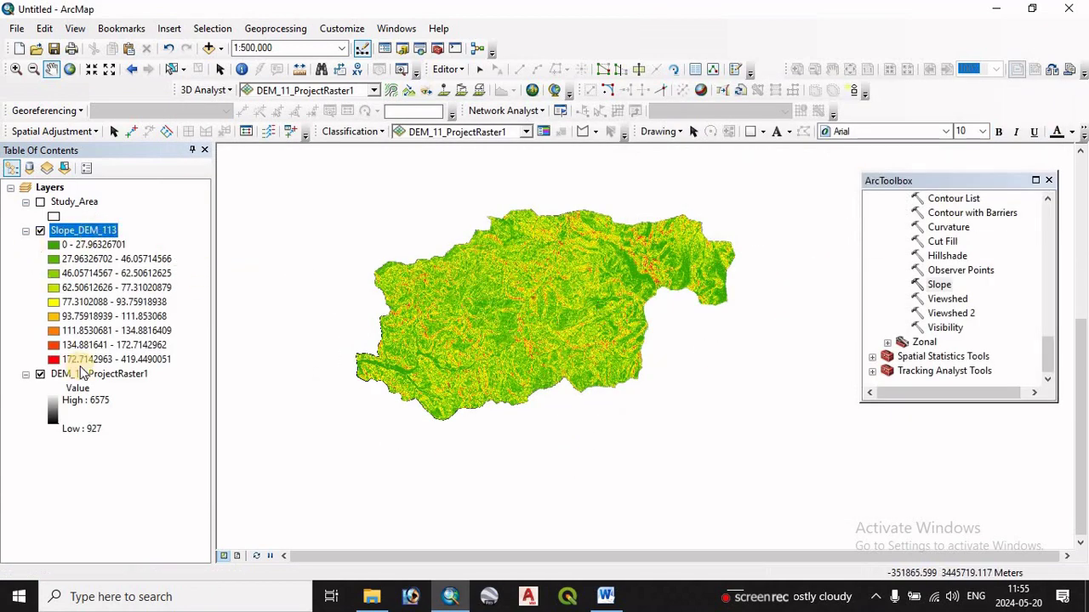
click(26, 376)
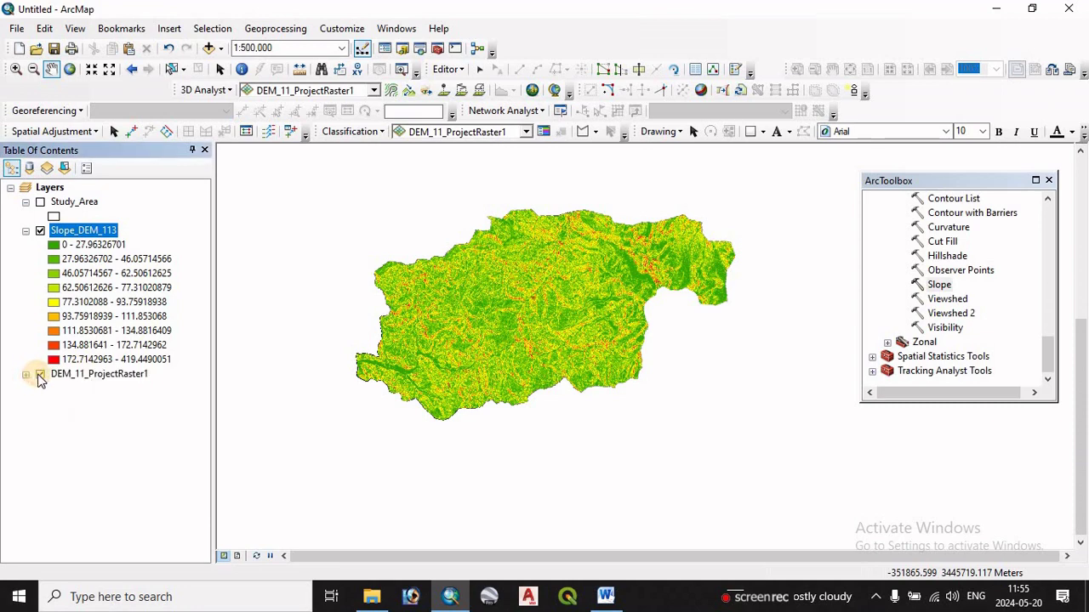
click(40, 231)
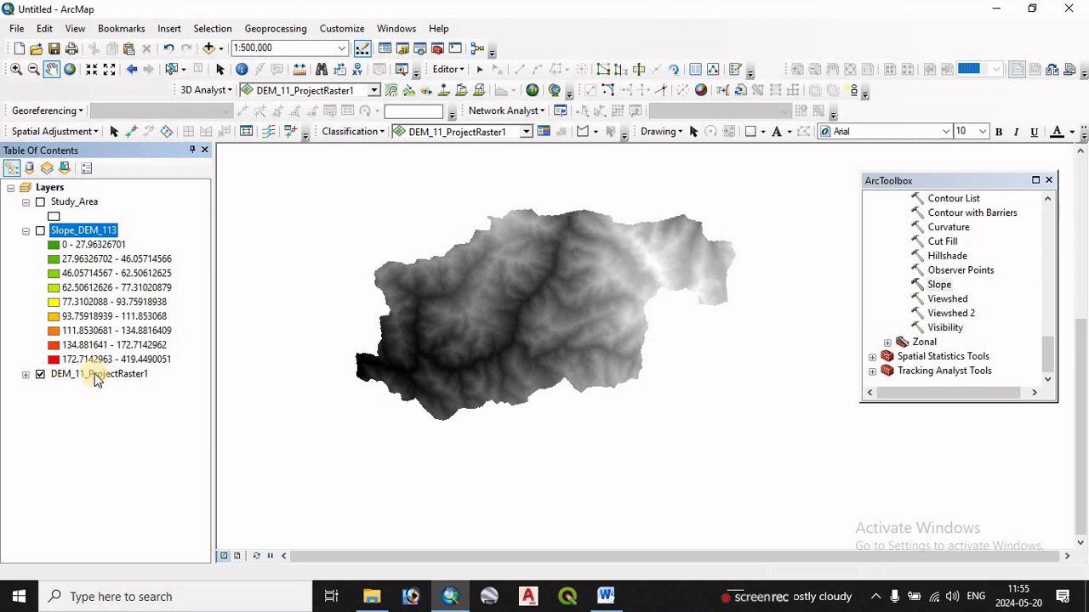
Step: Collapse the Surface, Map Algebra and Interpolation toolsets within Spatial Analyst Tools
scroll(876, 298, up, 4)
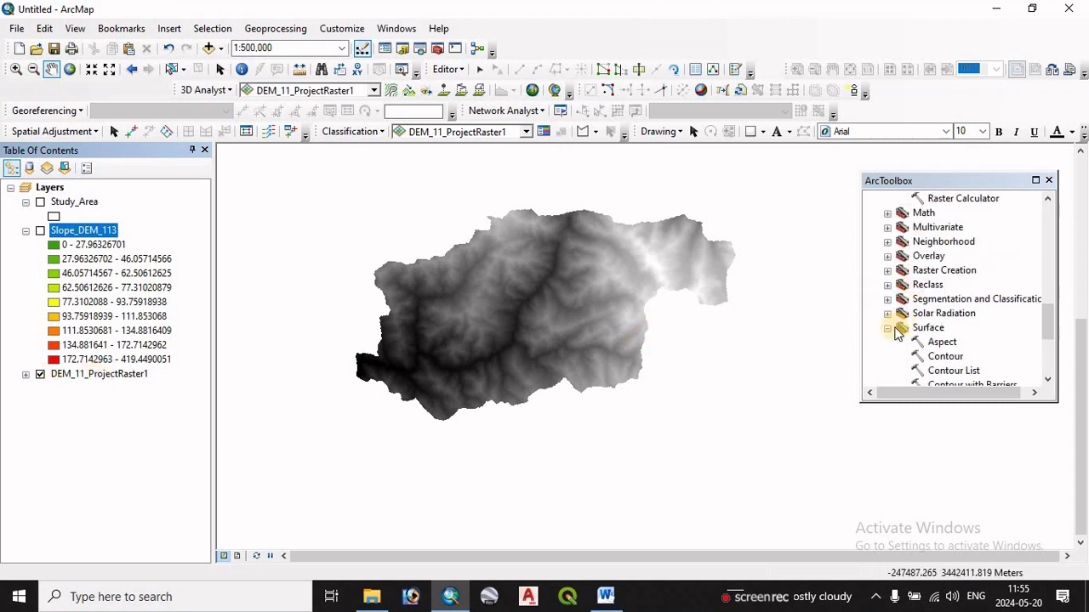
click(888, 329)
scroll(893, 308, up, 3)
click(887, 285)
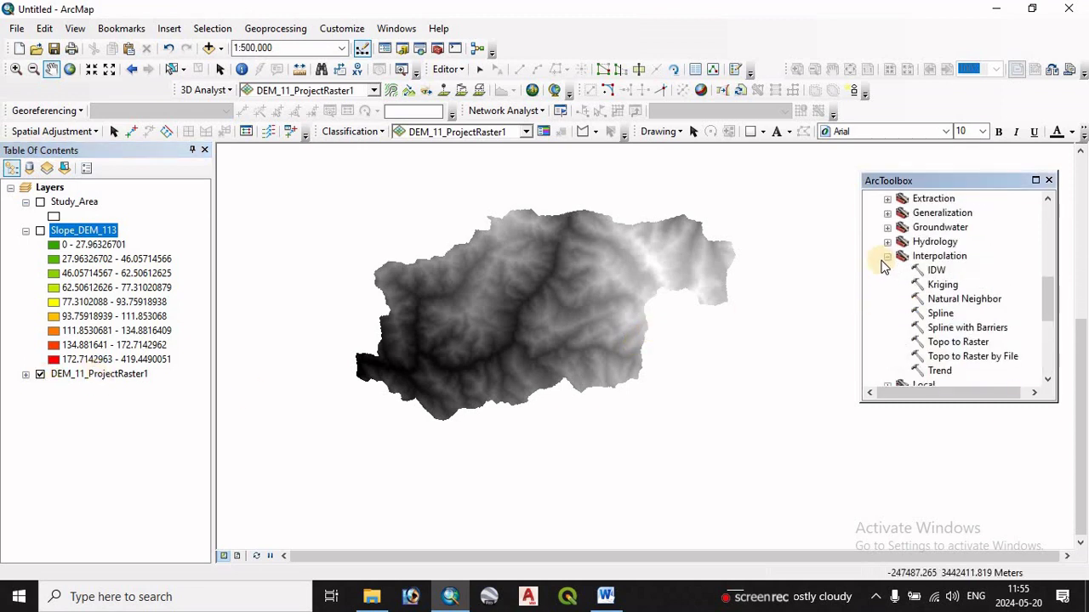
click(888, 257)
click(888, 284)
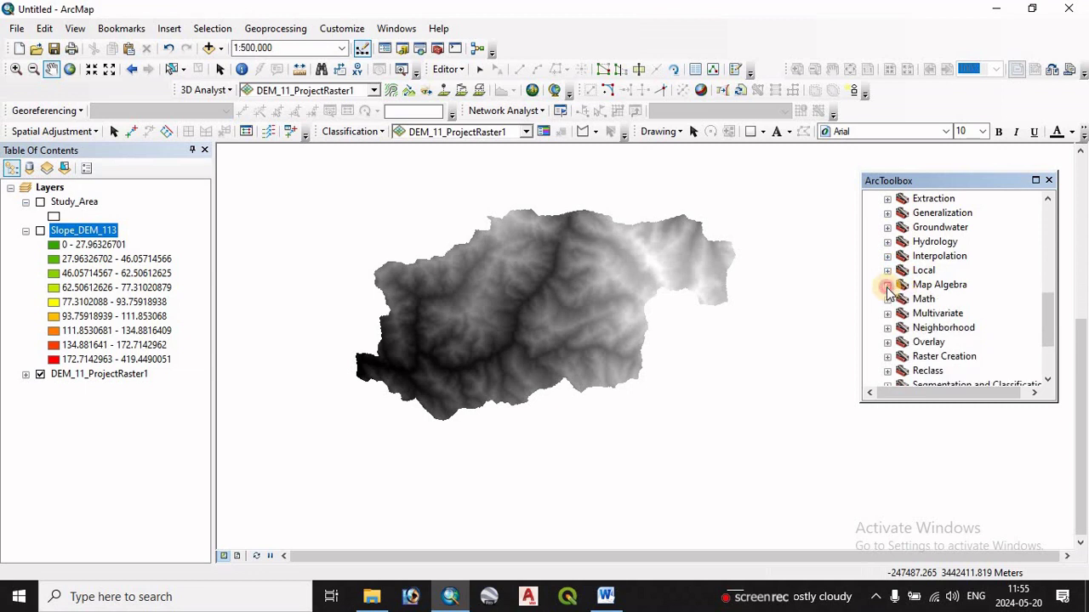
Step: Fill the sinks in DEM_11_ProjectRaster1 with the Hydrology Fill tool, using Fill_DEM_11_2 as the output raster
scroll(899, 281, up, 5)
scroll(927, 306, down, 2)
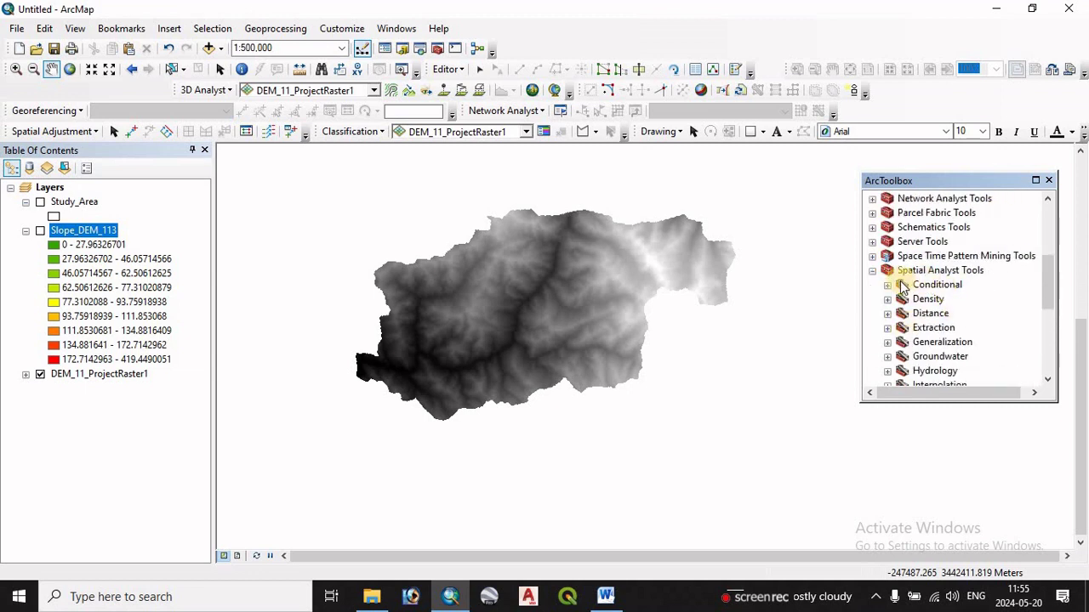
scroll(945, 293, down, 2)
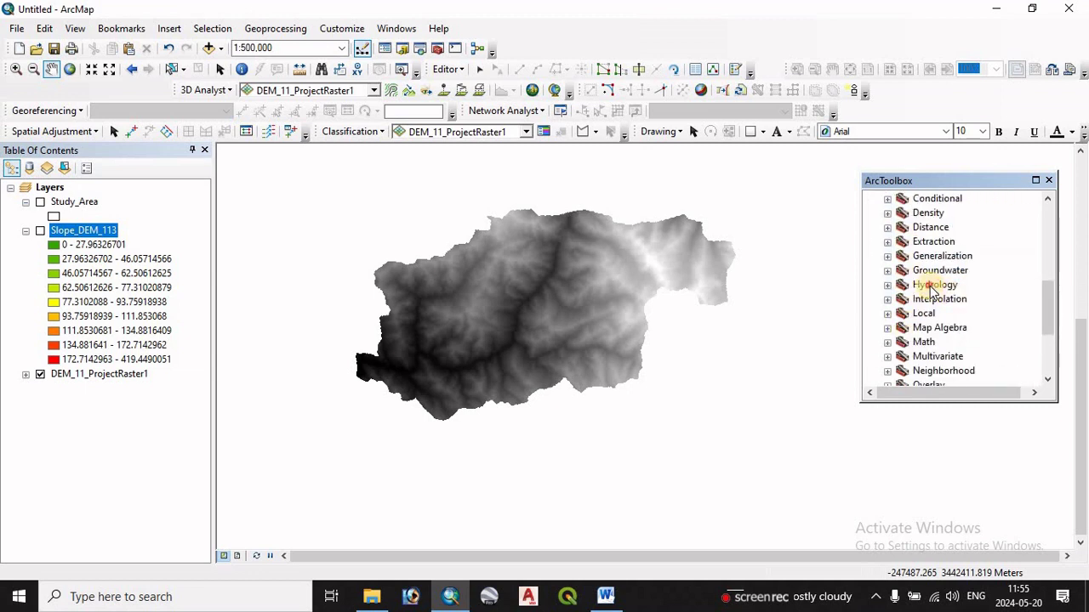
double_click(933, 289)
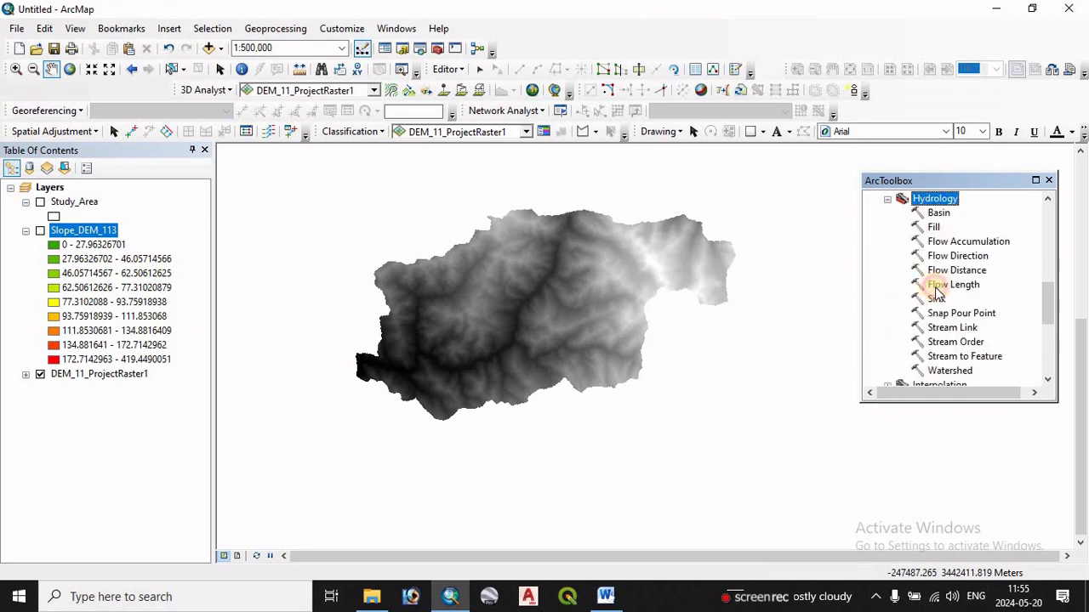
double_click(933, 227)
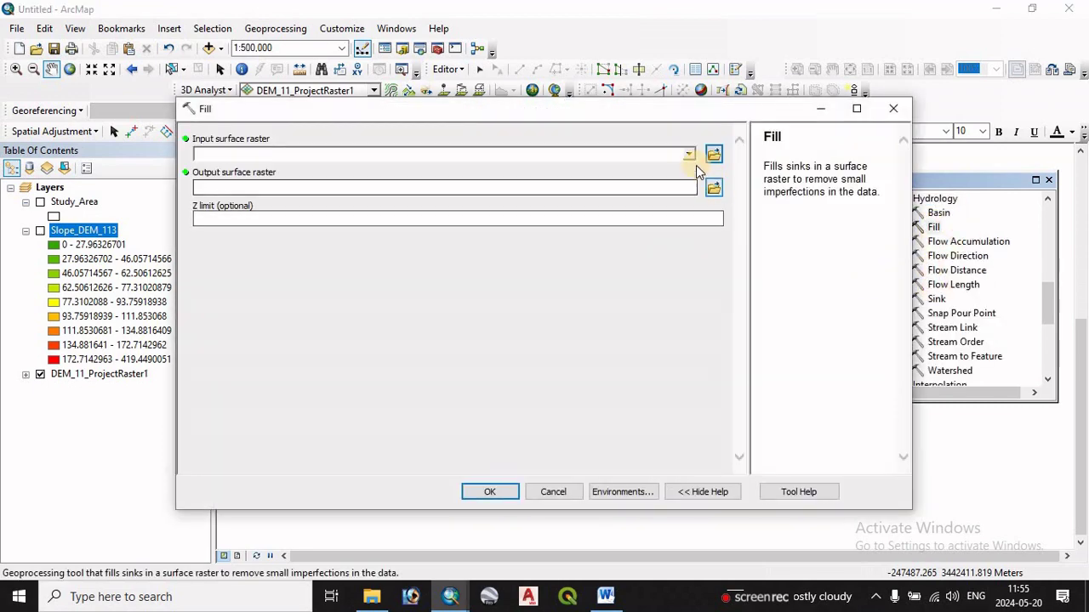
click(689, 154)
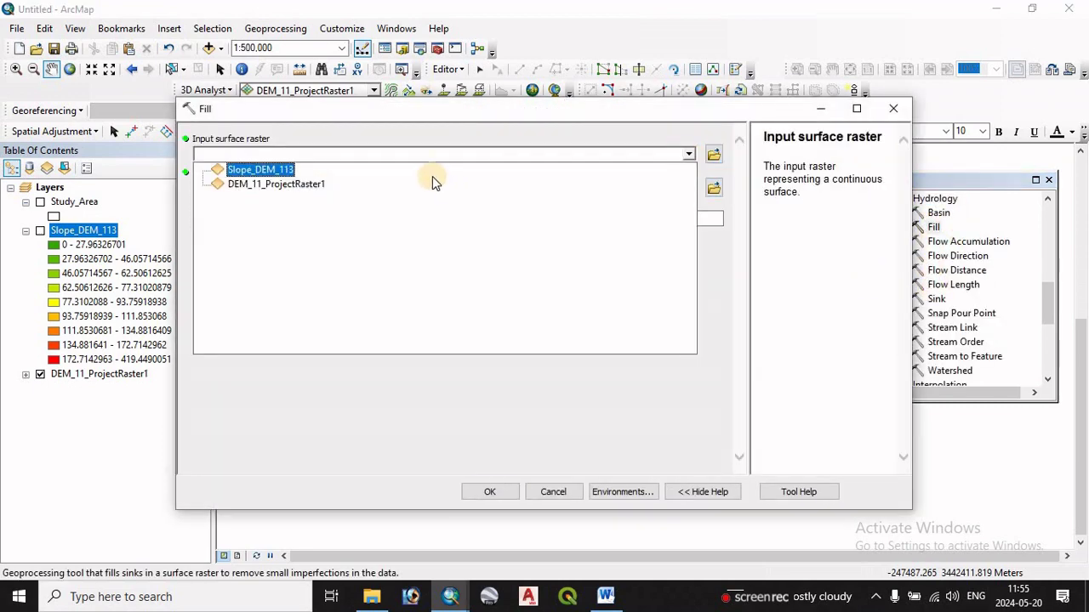
click(245, 182)
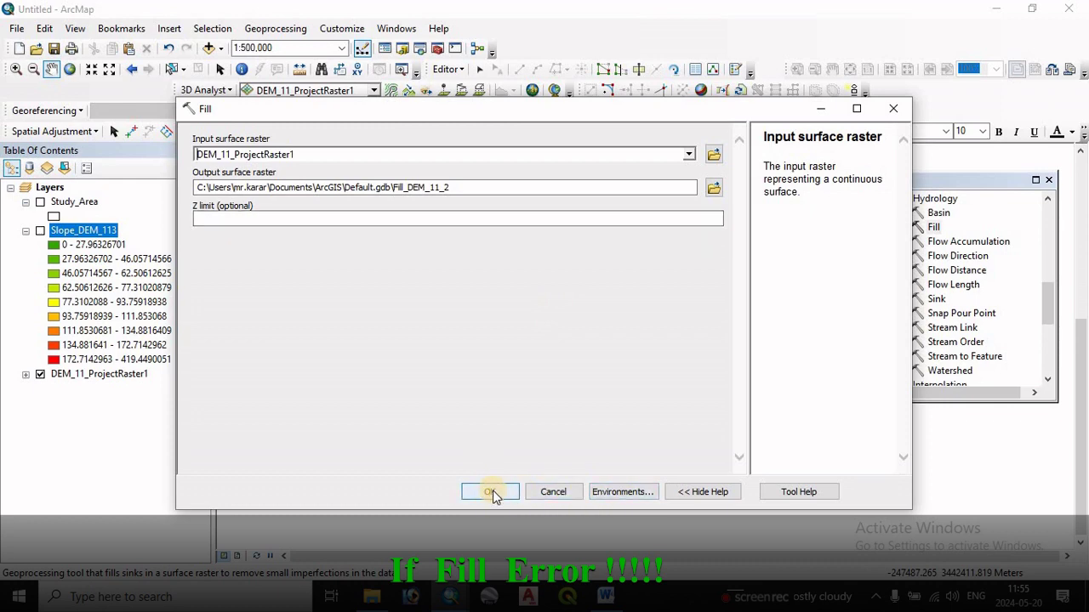
click(491, 493)
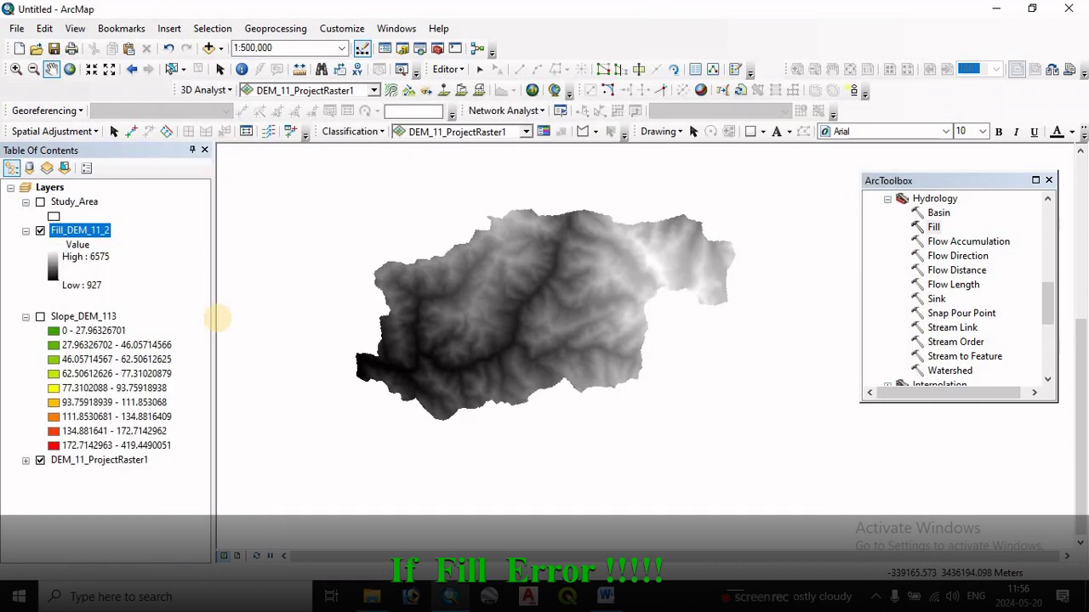
click(80, 232)
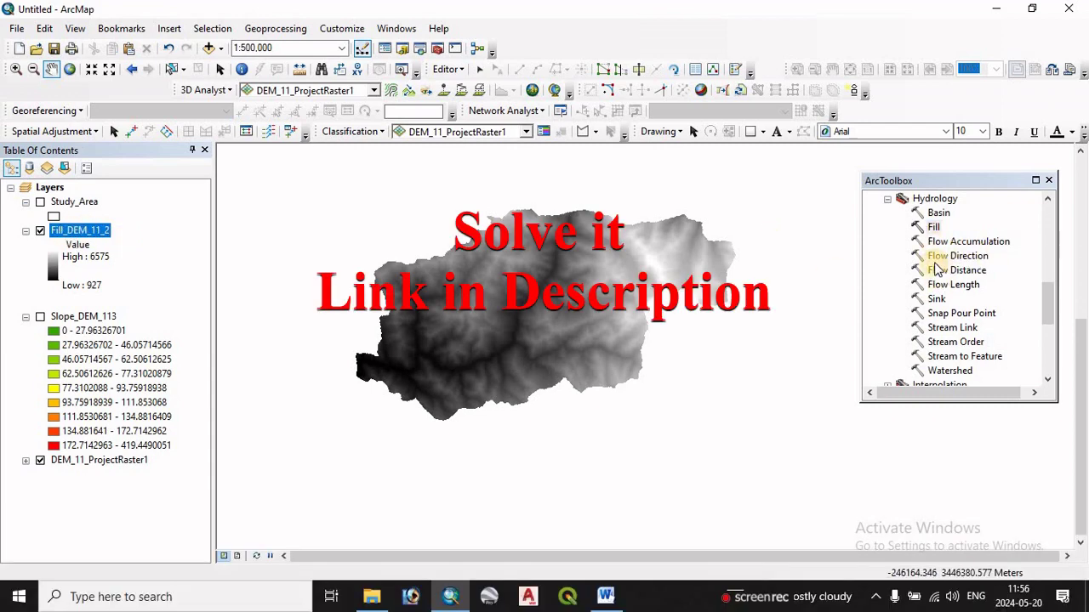
Step: Set up the Flow Direction tool with Fill_DEM_11_2 as the input surface raster and a parallel processing factor of 0
double_click(958, 256)
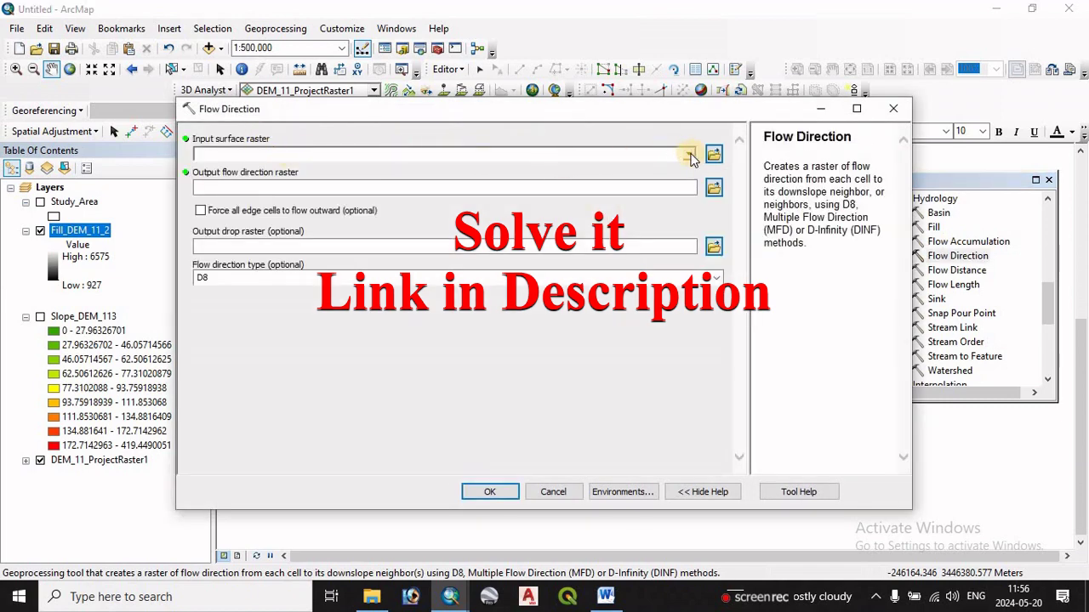
click(688, 155)
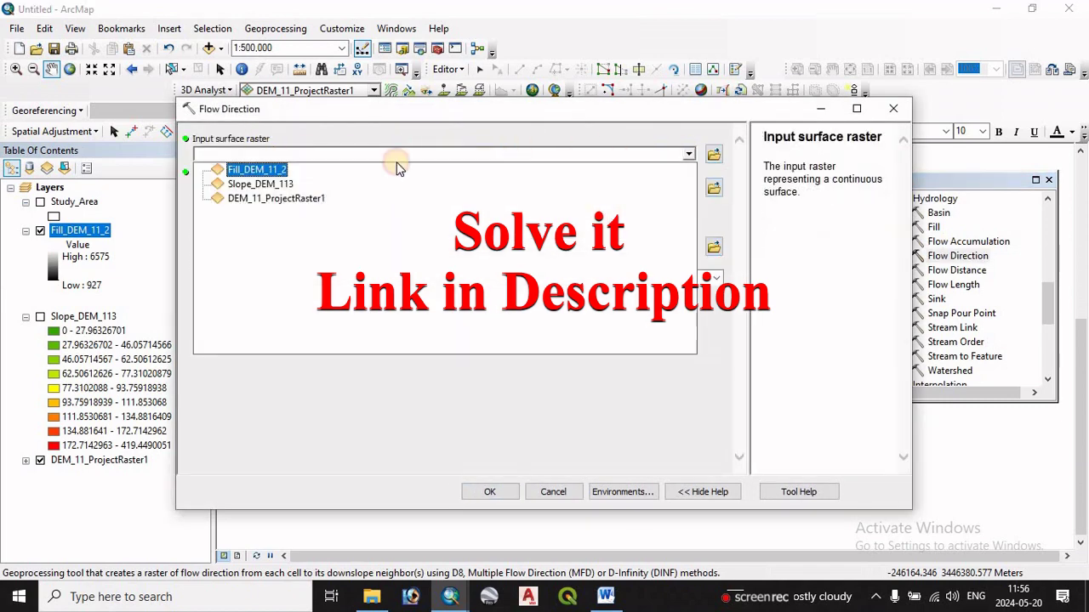
click(266, 171)
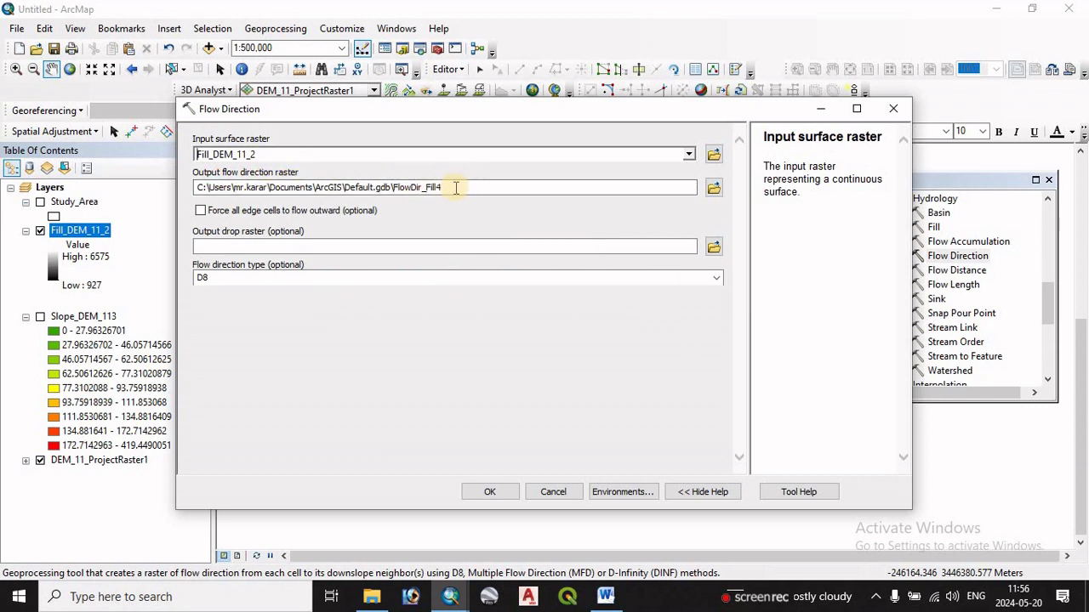
click(617, 493)
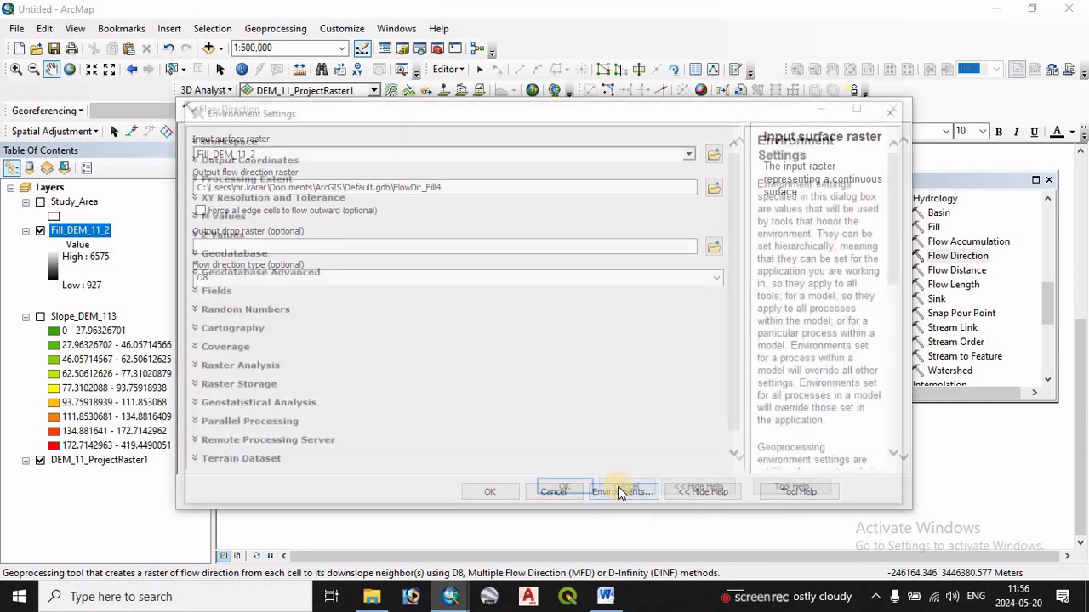
click(275, 427)
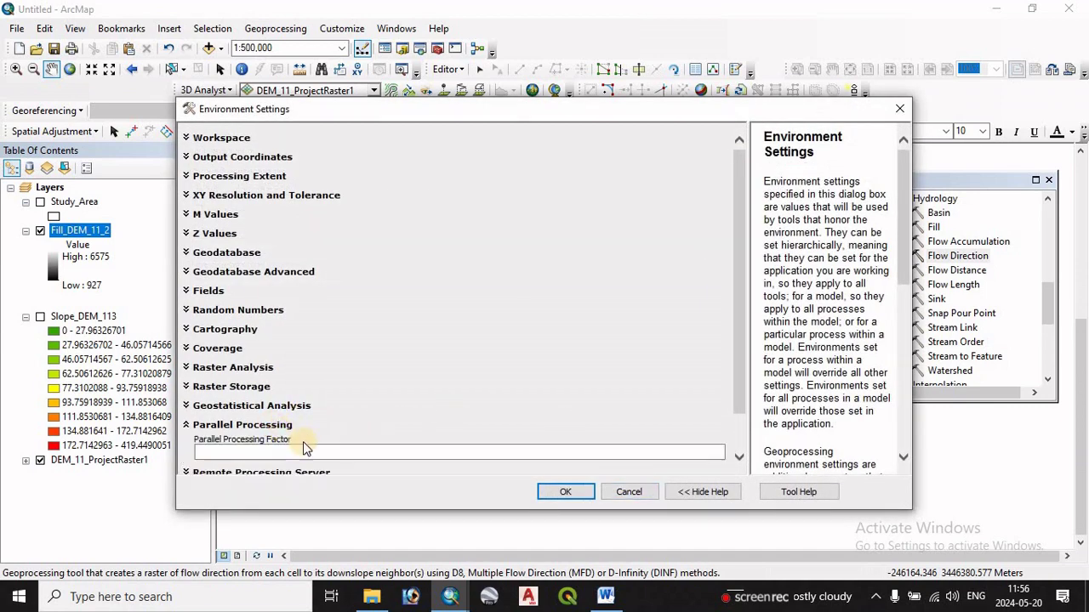
click(314, 455)
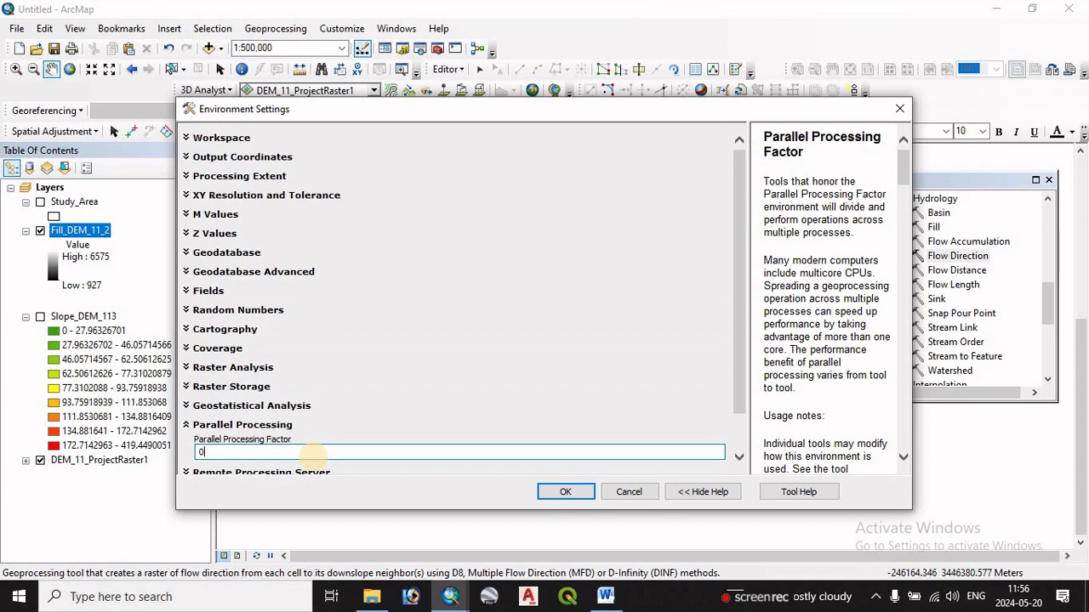
text(0)
click(563, 492)
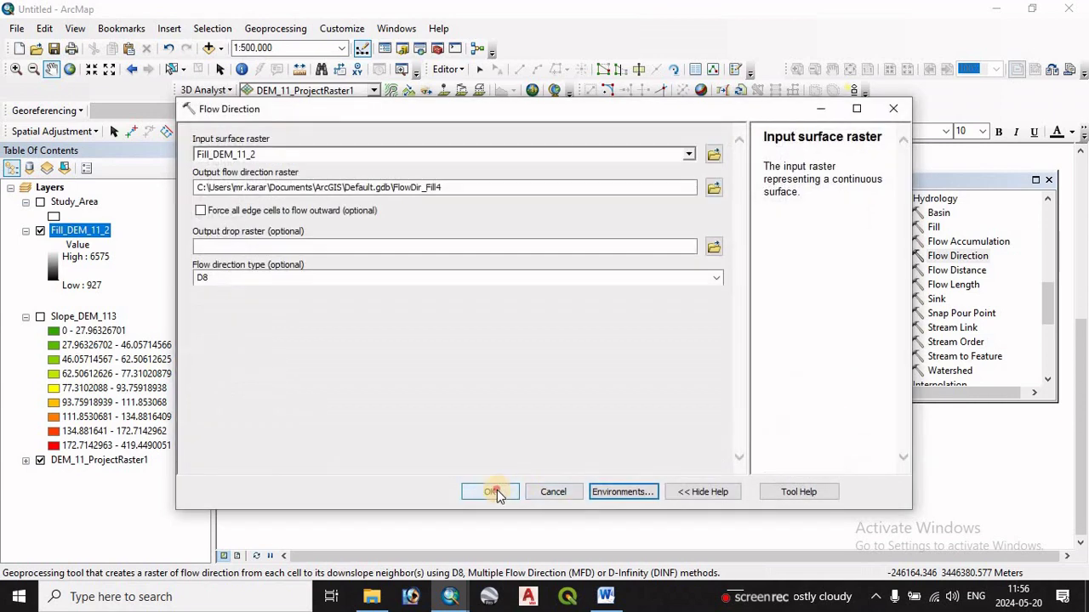
Step: Run the flow direction calculation, then collapse and hide the Fill_DEM_11_2 layer
click(496, 494)
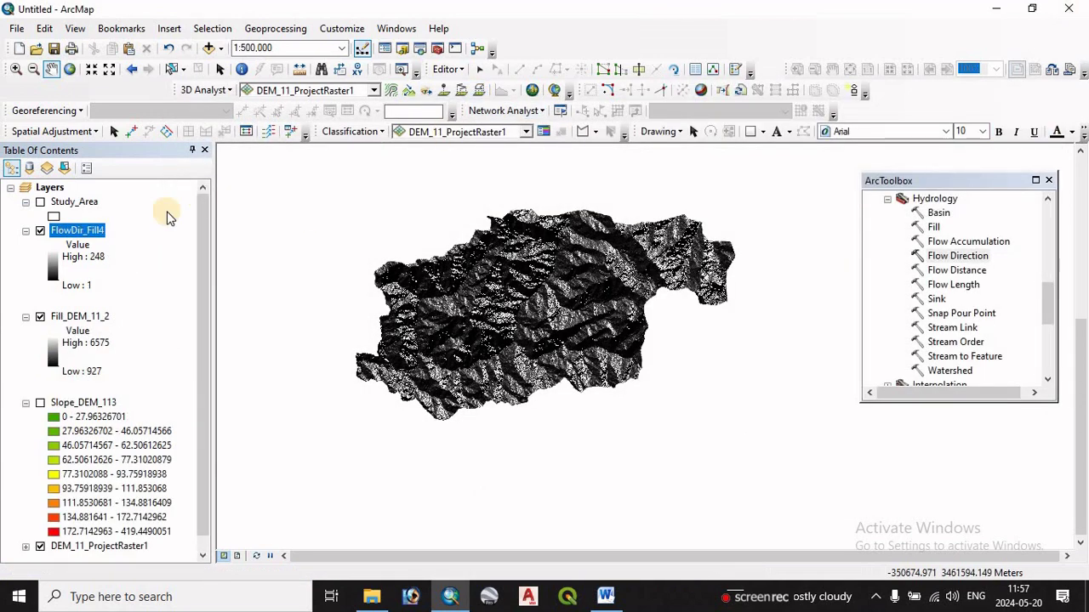
click(25, 316)
click(40, 316)
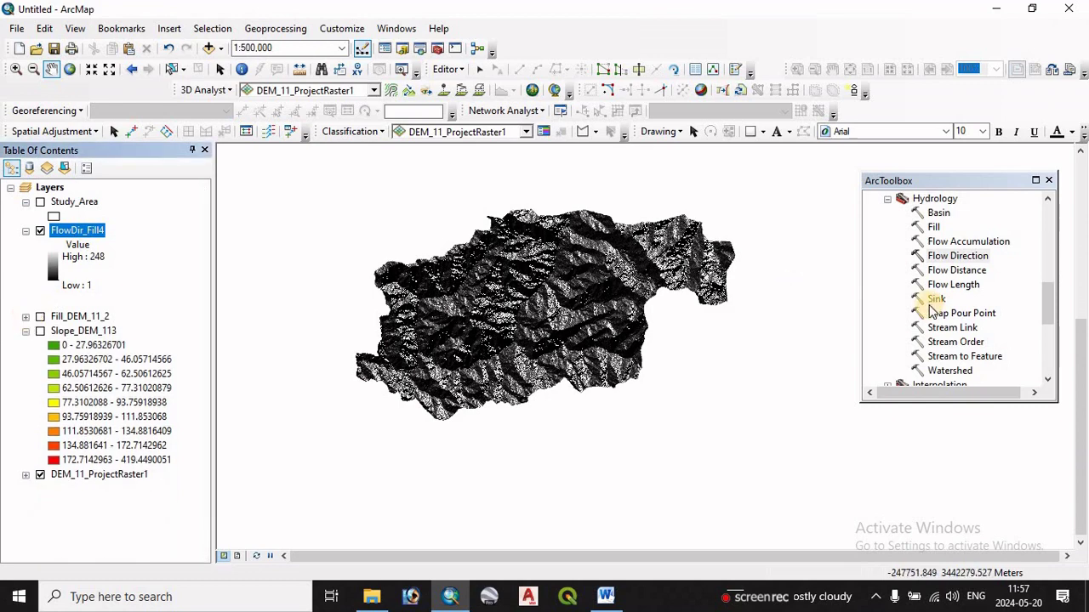
Step: Run the Flow Accumulation tool on FlowDir_Fill4 with FLOAT output, D8 flow direction type and a parallel processing factor of 0
double_click(974, 244)
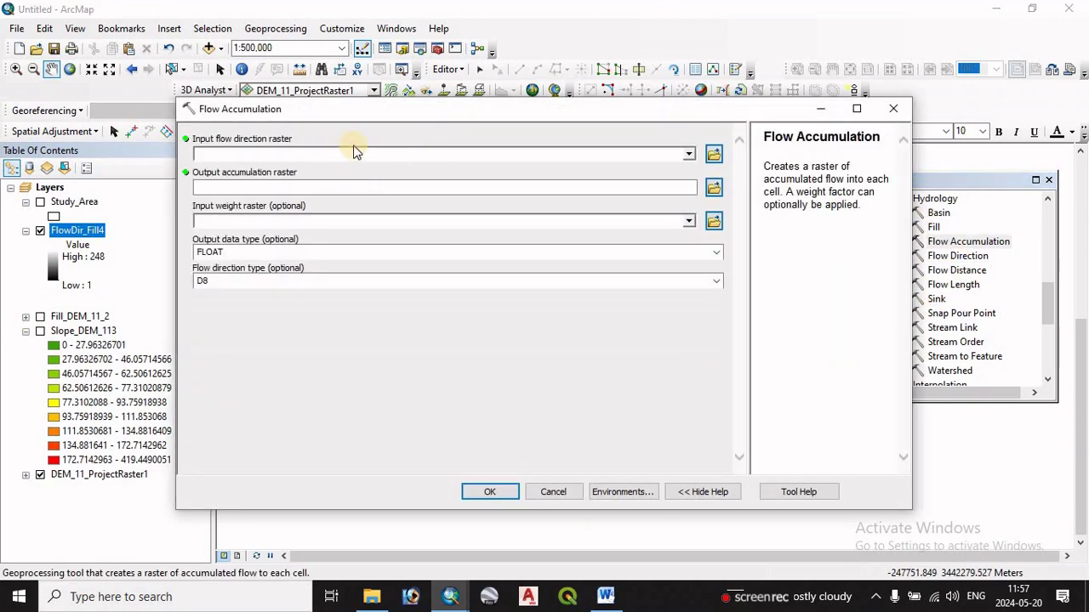
click(689, 155)
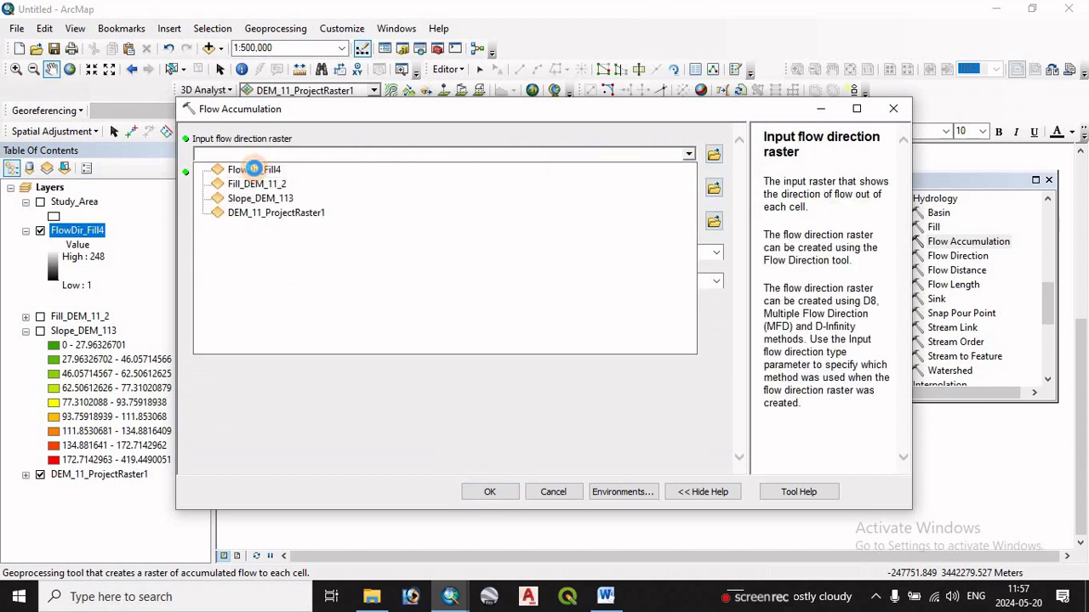
click(250, 168)
click(531, 183)
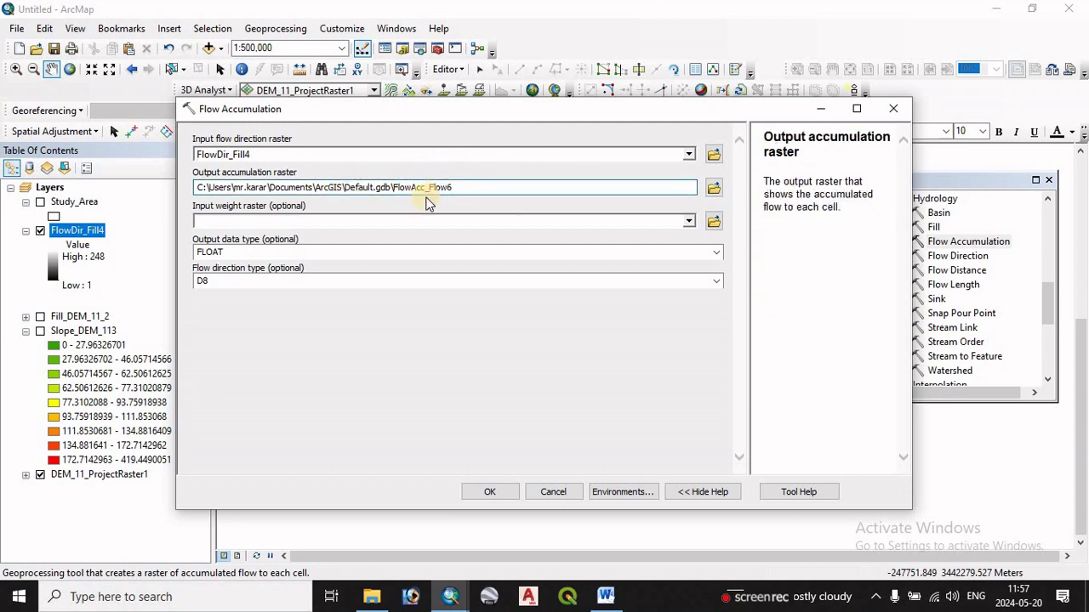
click(620, 491)
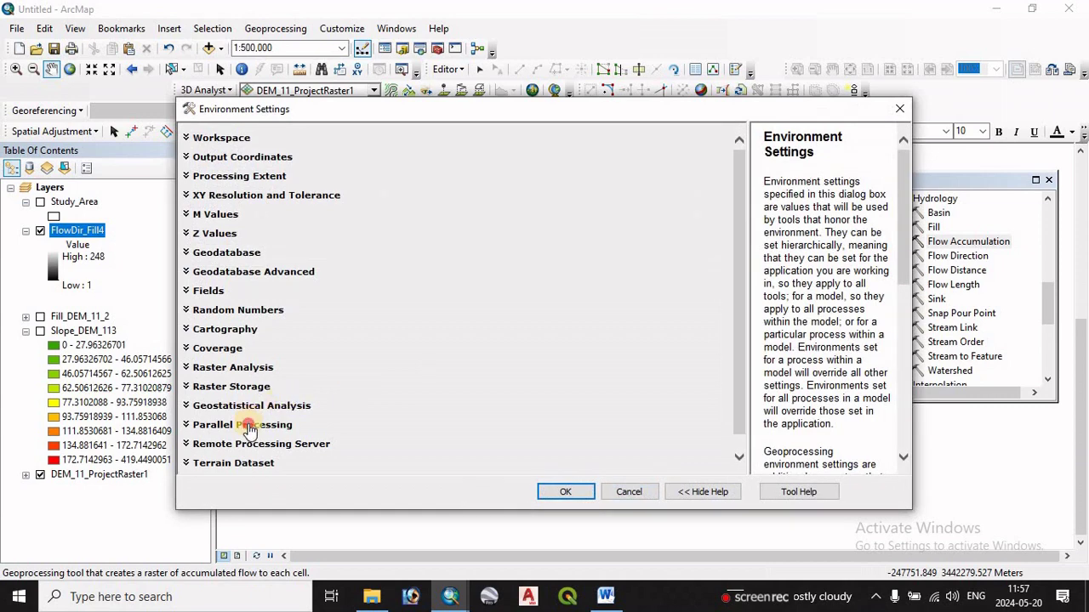
click(248, 427)
click(245, 453)
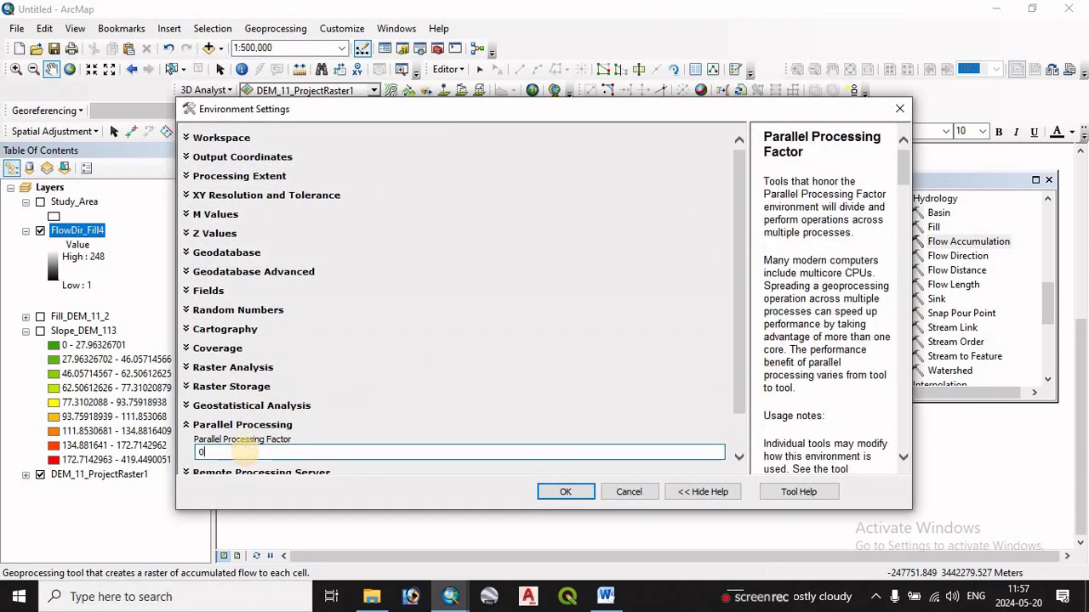
click(542, 493)
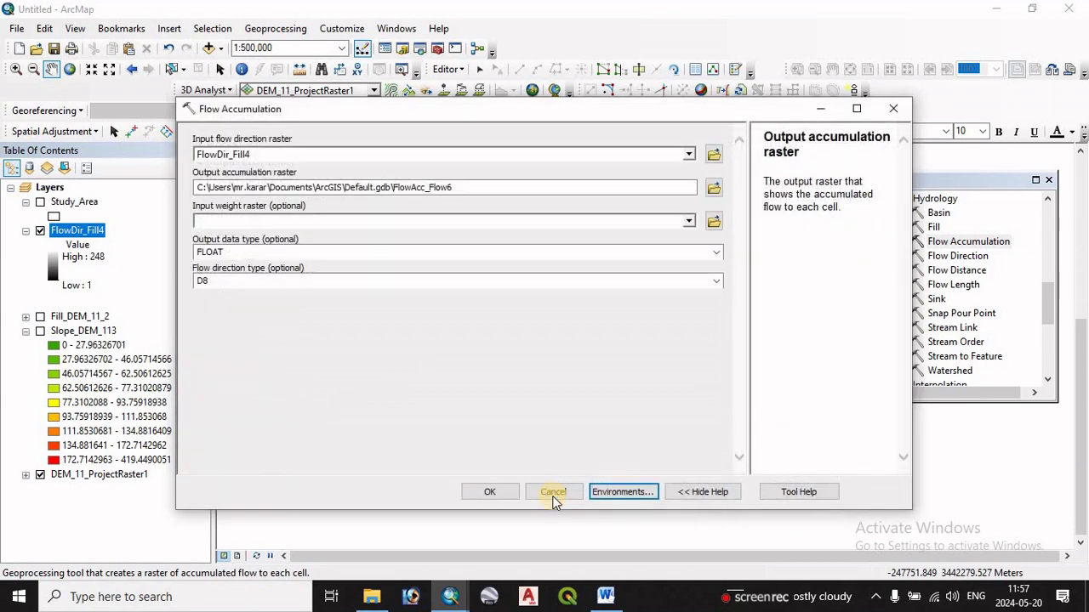
click(492, 493)
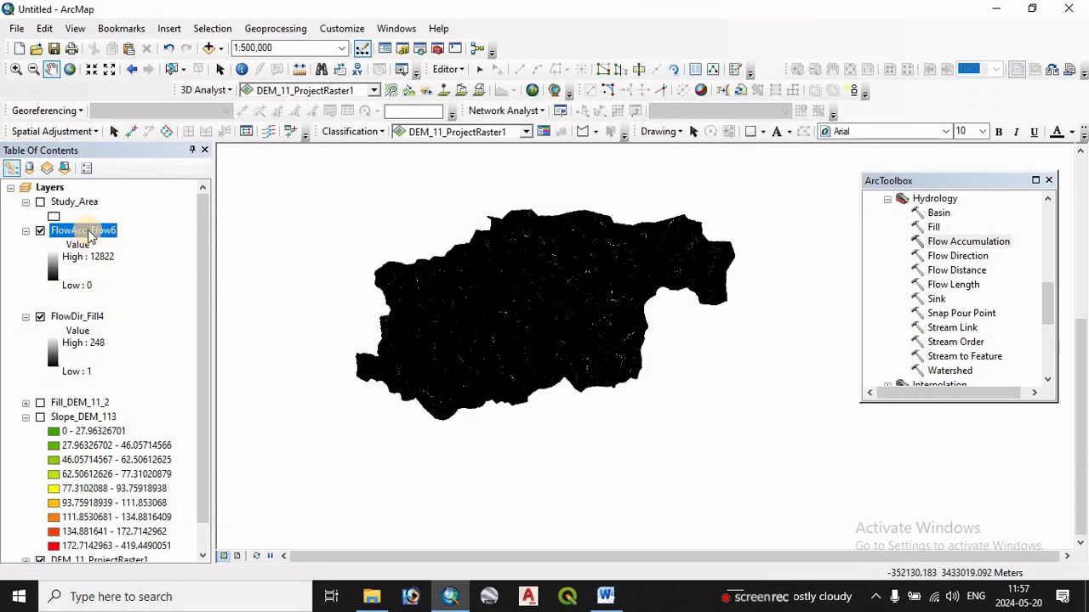
Step: Remove the DEM_11_ProjectRaster1, Fill_DEM_11_2 and FlowDir_Fill4 layers from the map, and turn on the Slope_DEM_113 layer
click(26, 318)
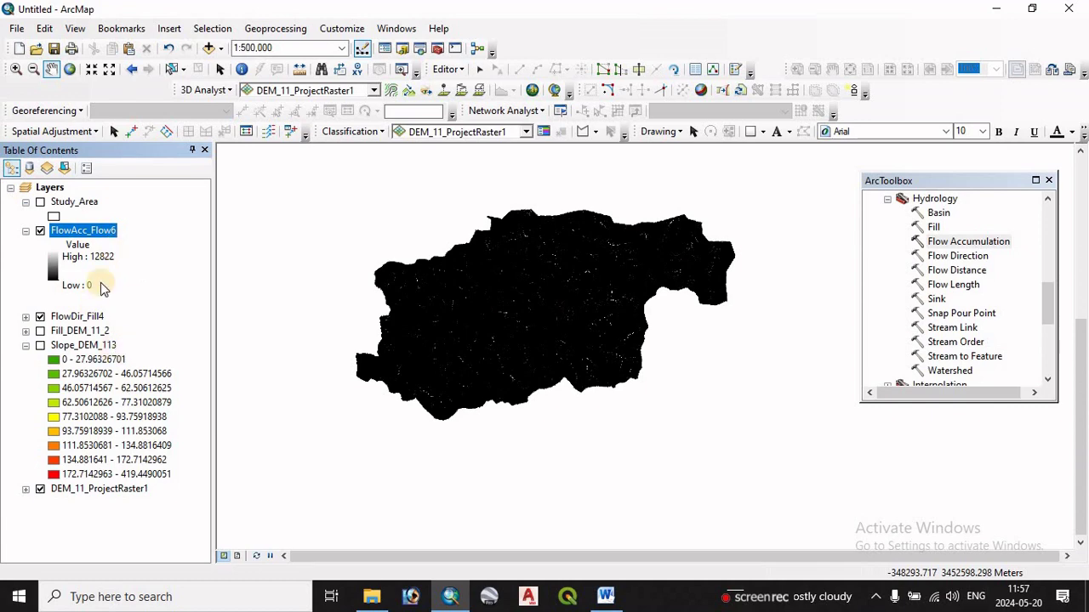
right_click(82, 495)
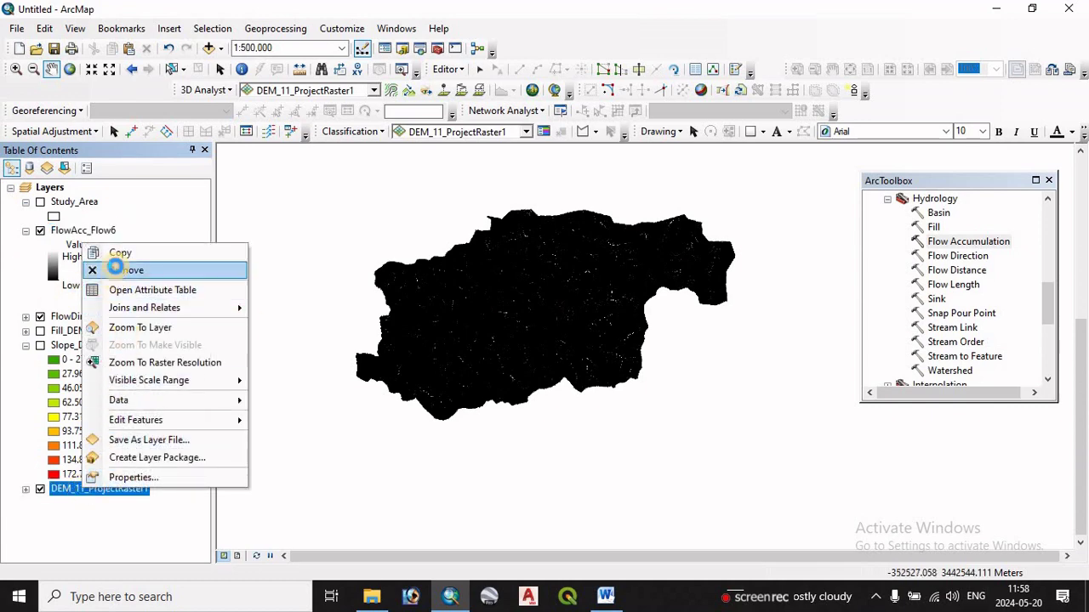
click(115, 270)
right_click(81, 333)
click(111, 355)
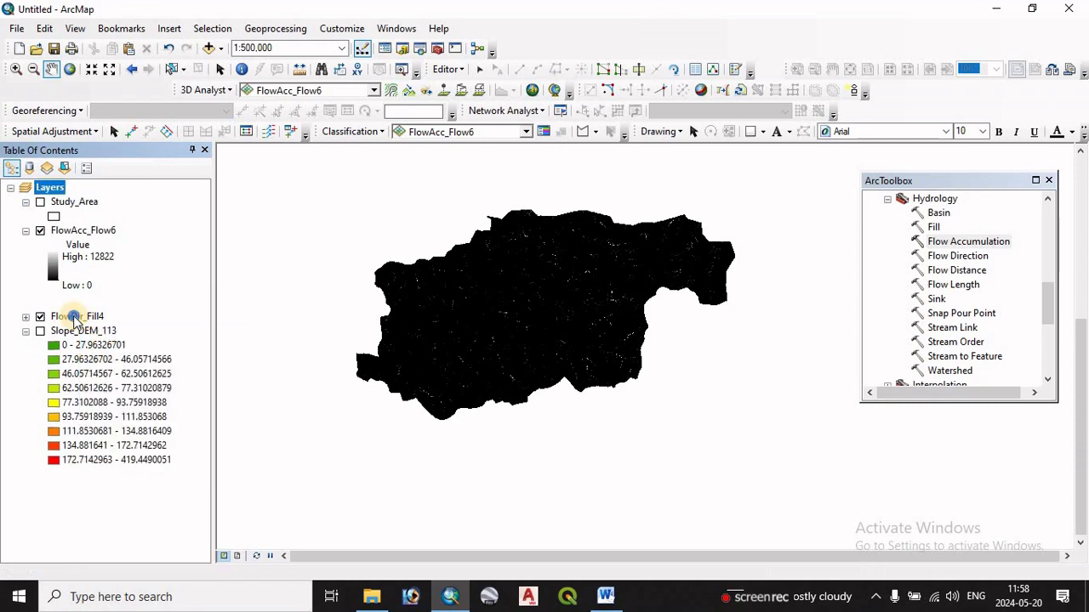
right_click(75, 318)
click(110, 343)
click(38, 319)
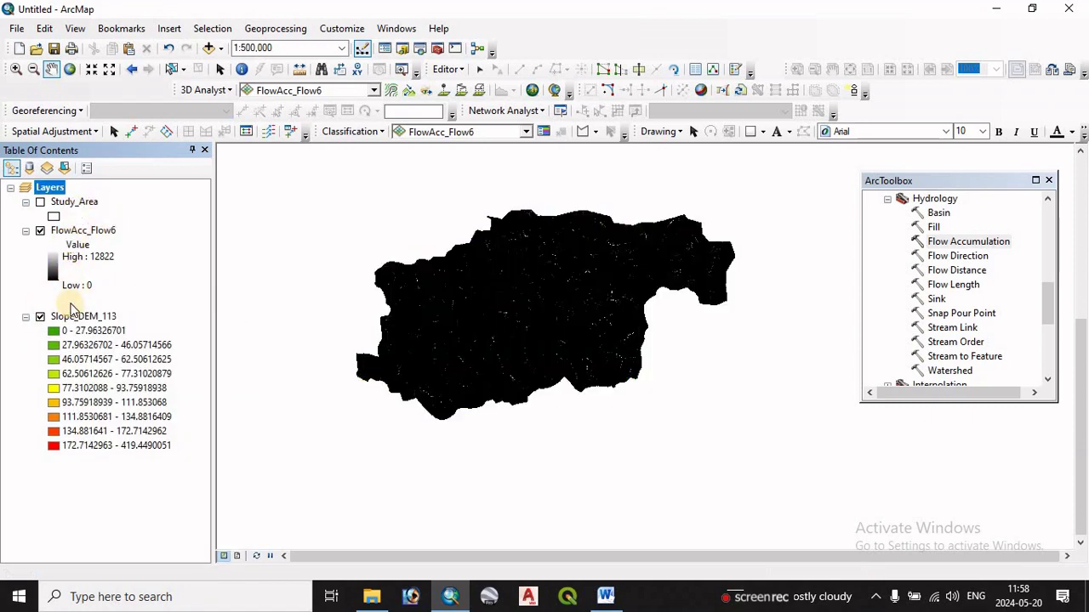
Step: Collapse the Hydrology toolset and open the Raster Calculator from the Map Algebra toolset of Spatial Analyst Tools
scroll(927, 255, up, 3)
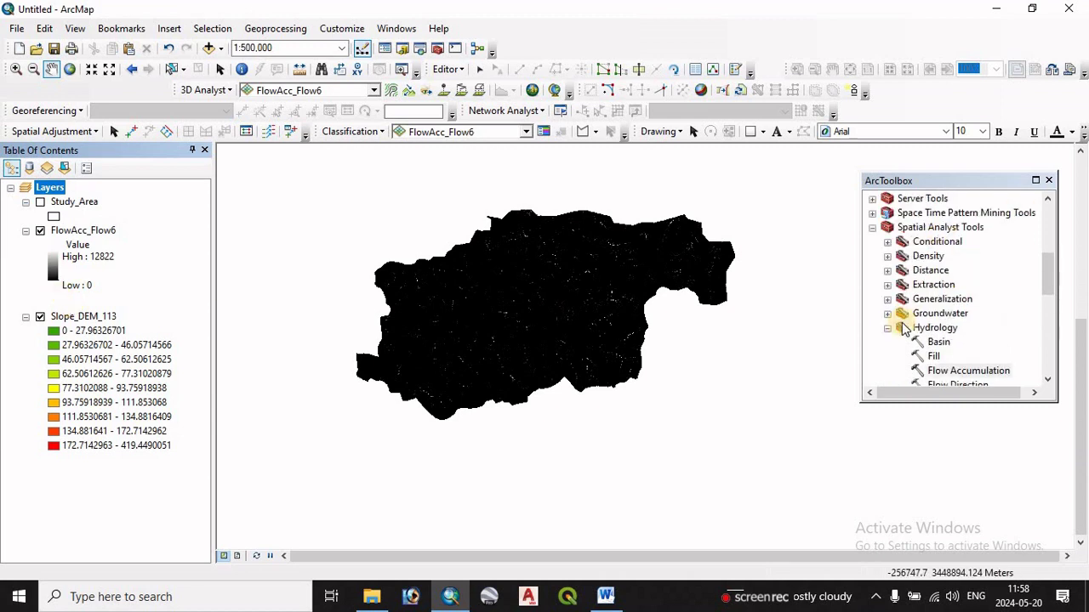
click(888, 329)
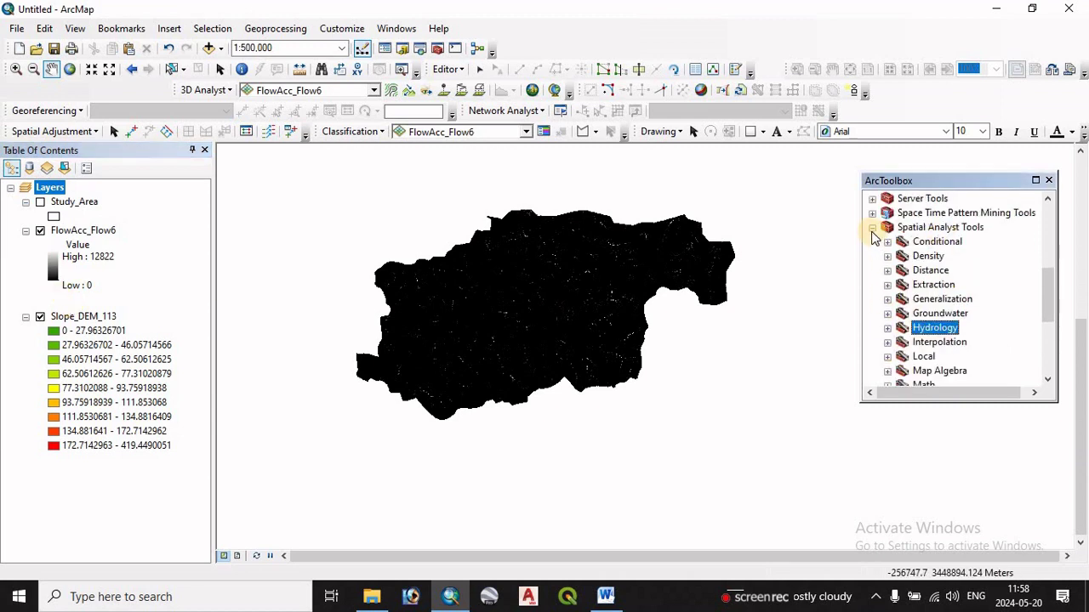
scroll(936, 274, down, 3)
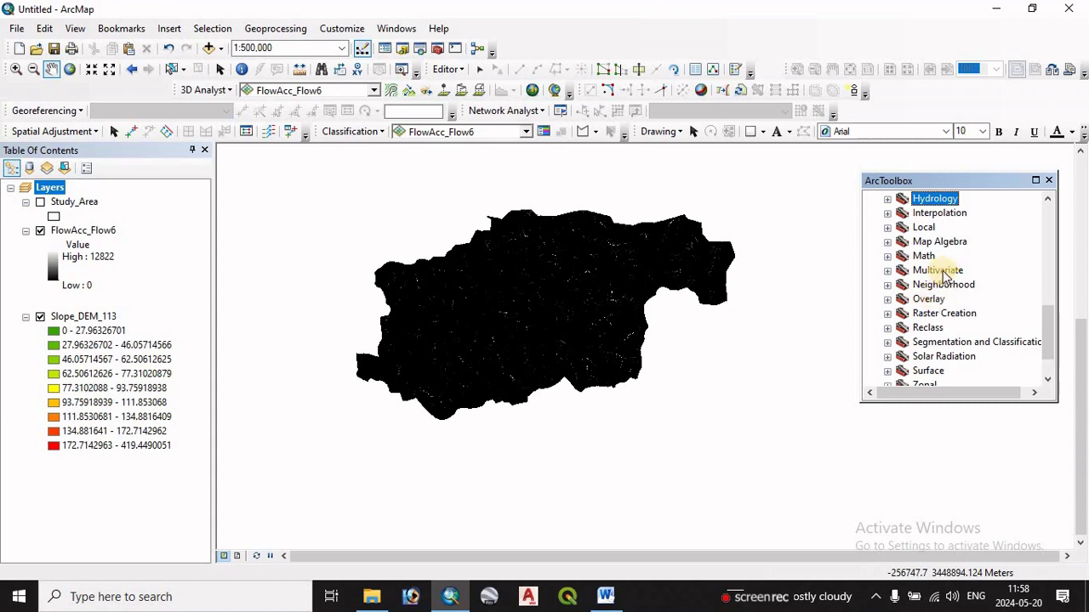
double_click(940, 242)
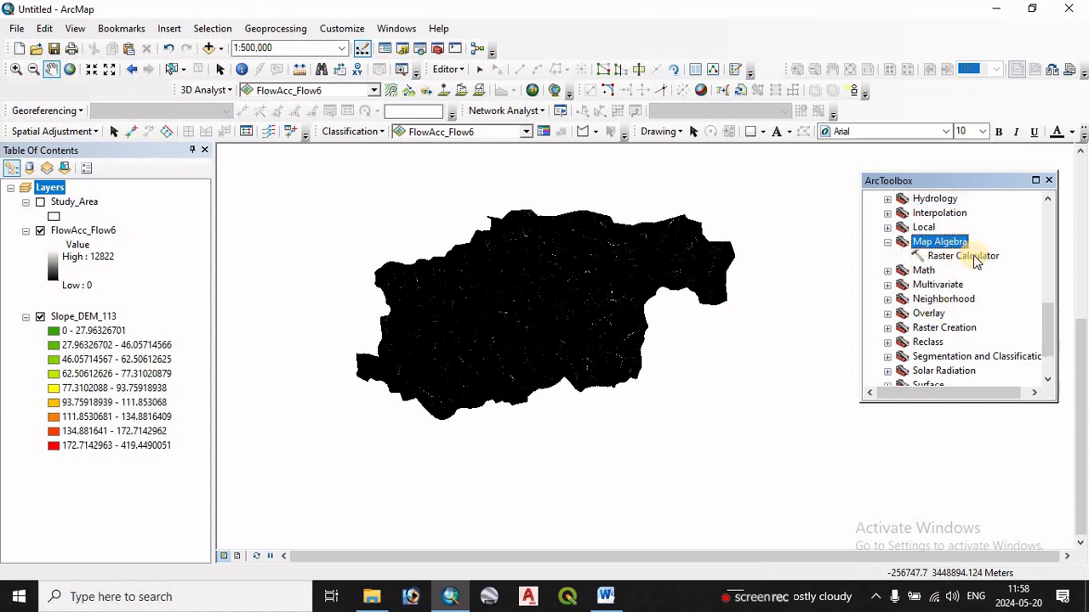
double_click(963, 256)
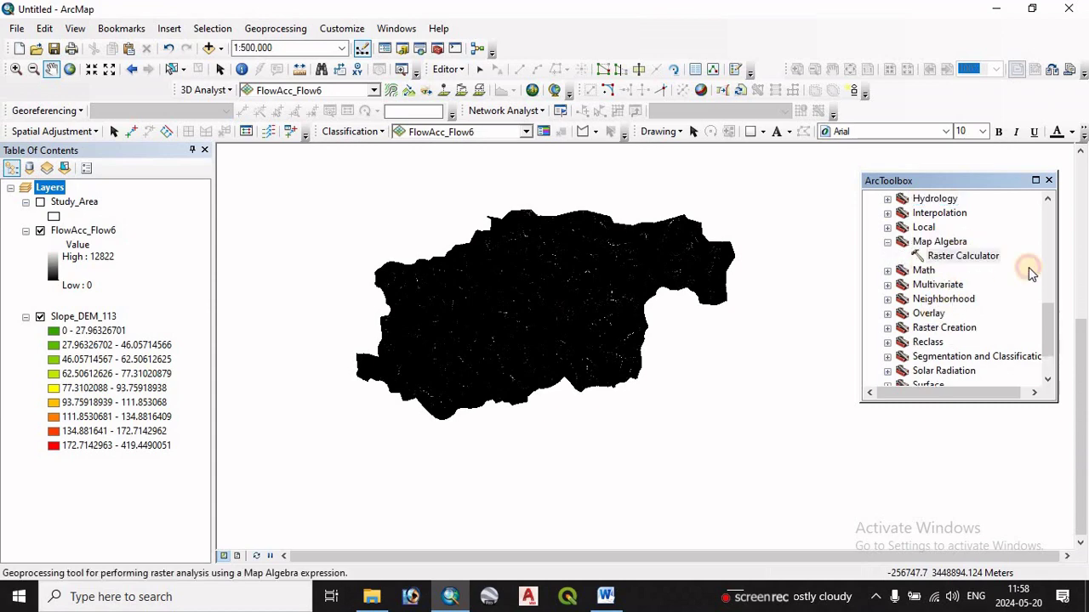
drag(564, 110, 616, 111)
Step: Switch to the Microsoft Word document and review the LS factor equation with its variable and constant definitions
click(603, 598)
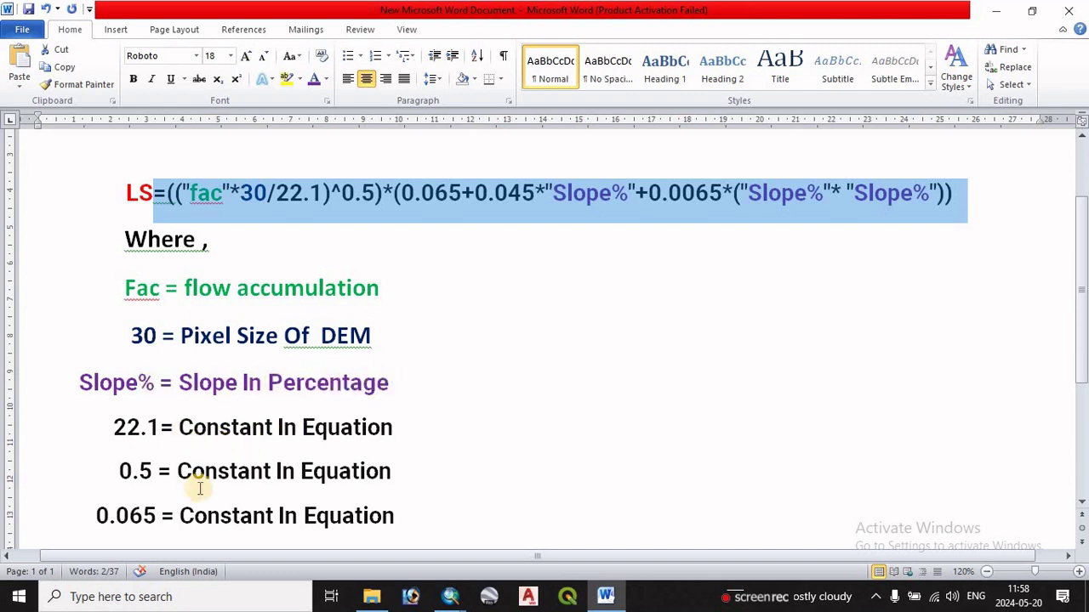
scroll(208, 506, down, 2)
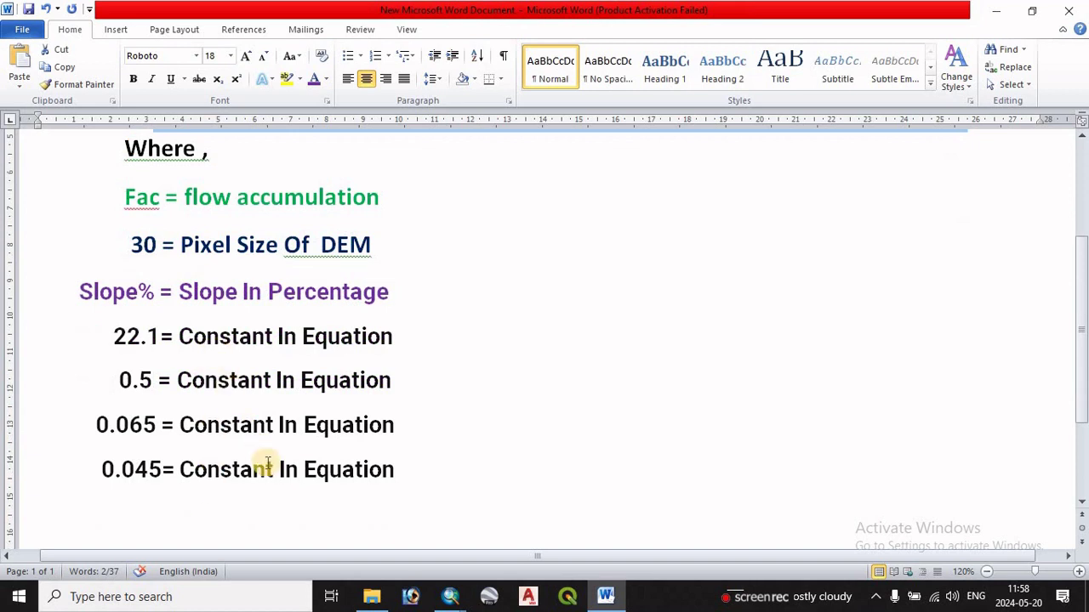
scroll(350, 444, up, 3)
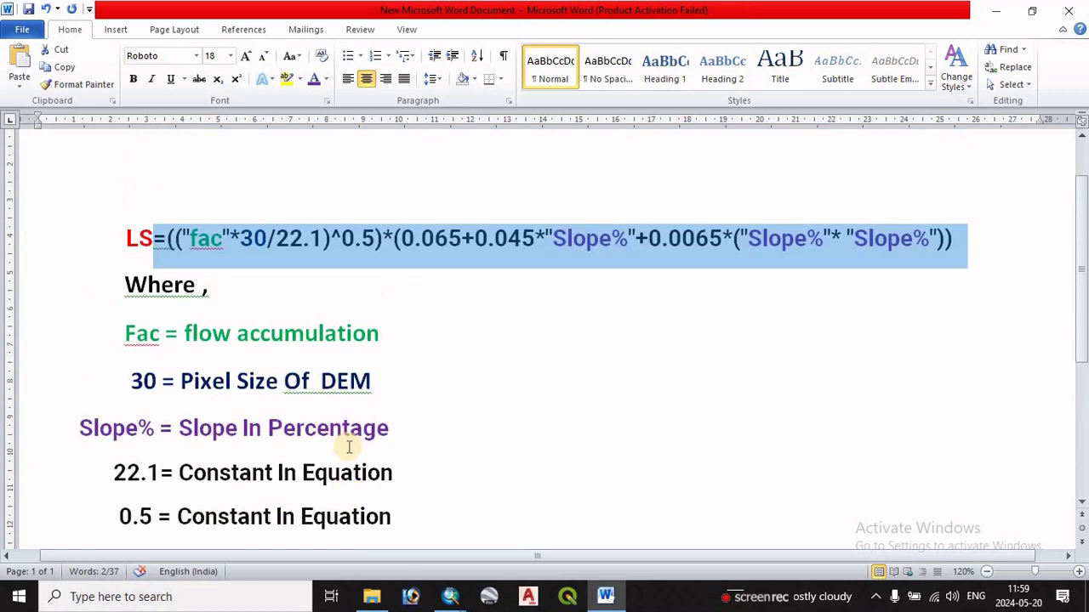
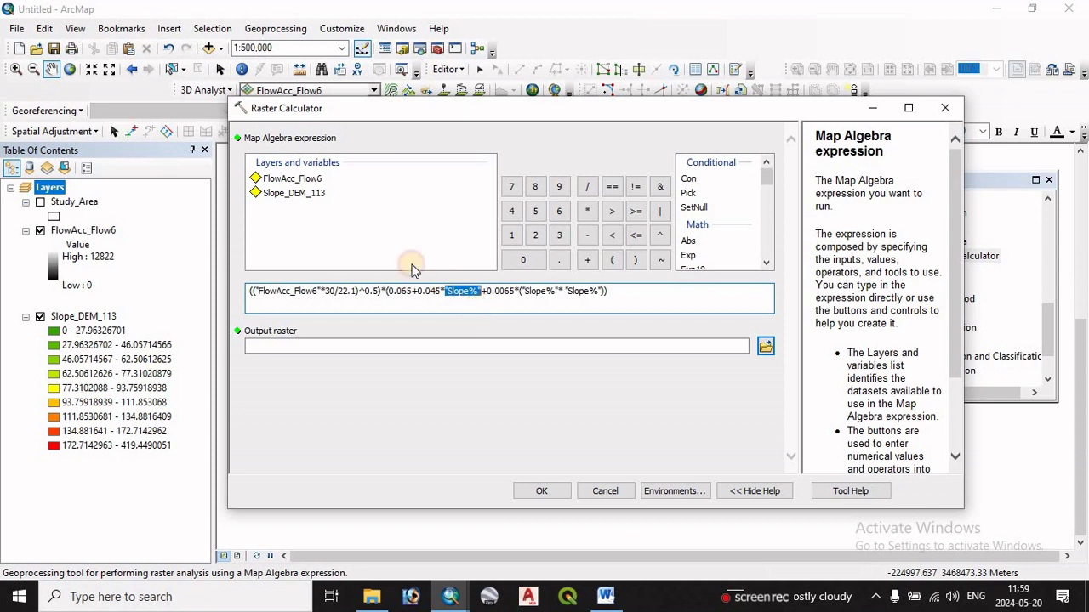
Step: Replace the three "Slope%" placeholders in the Raster Calculator's LS expression with the Slope_DEM_113 layer
double_click(287, 194)
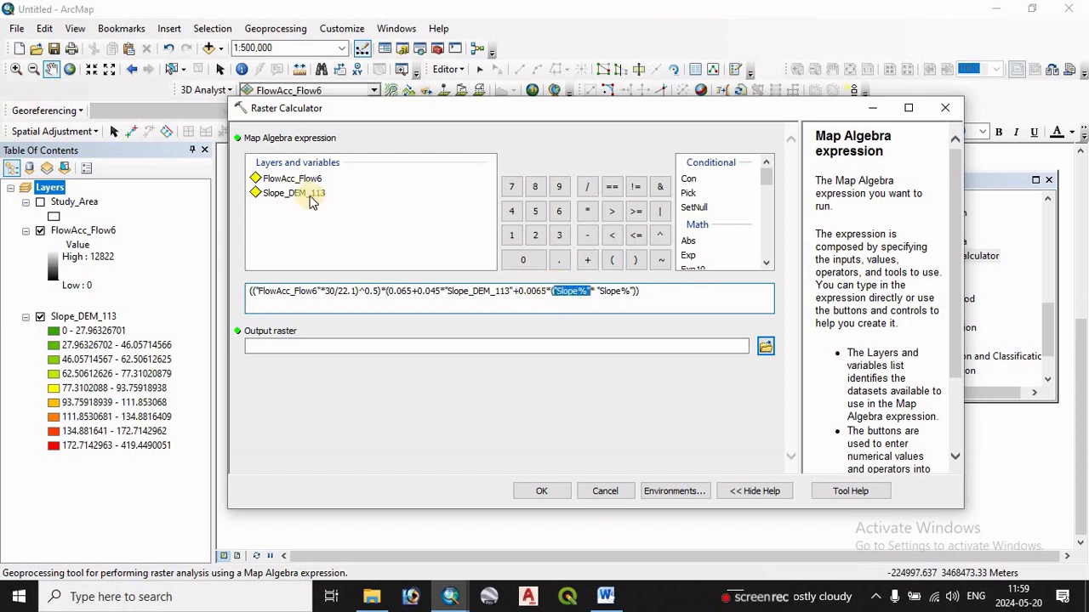
double_click(298, 193)
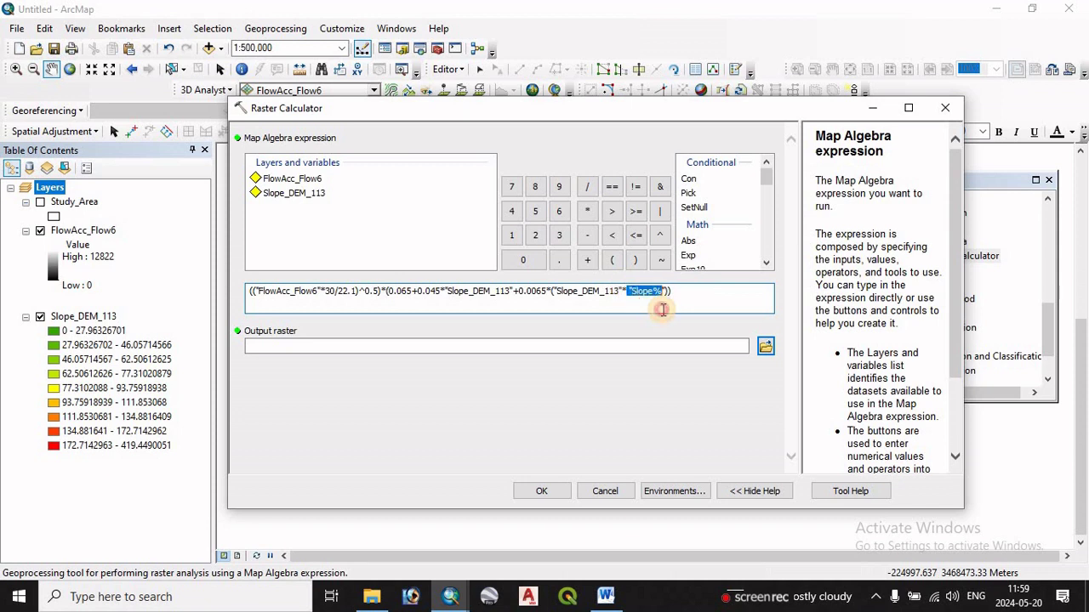
double_click(303, 195)
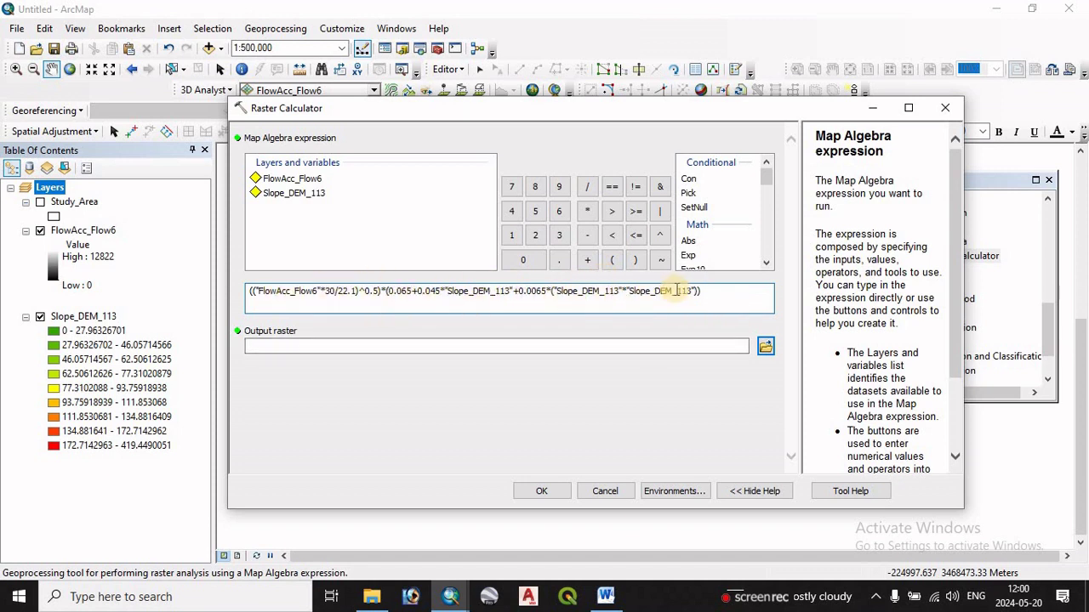
Step: Set the output raster to LS01 in default.gdb and run the LS factor calculation
click(469, 344)
key(ctrl+v)
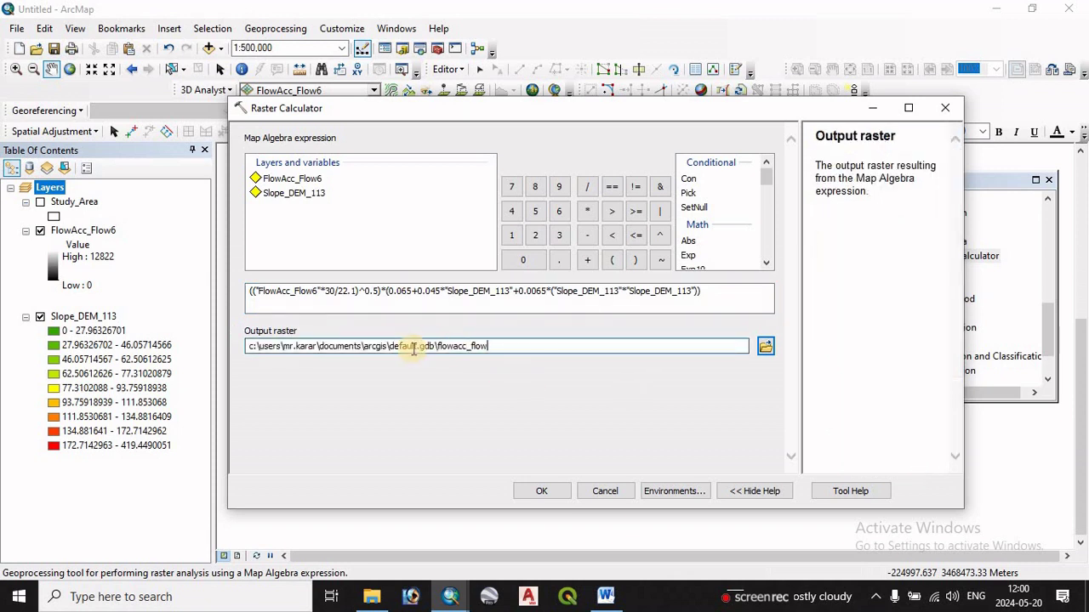
drag(437, 346, 539, 353)
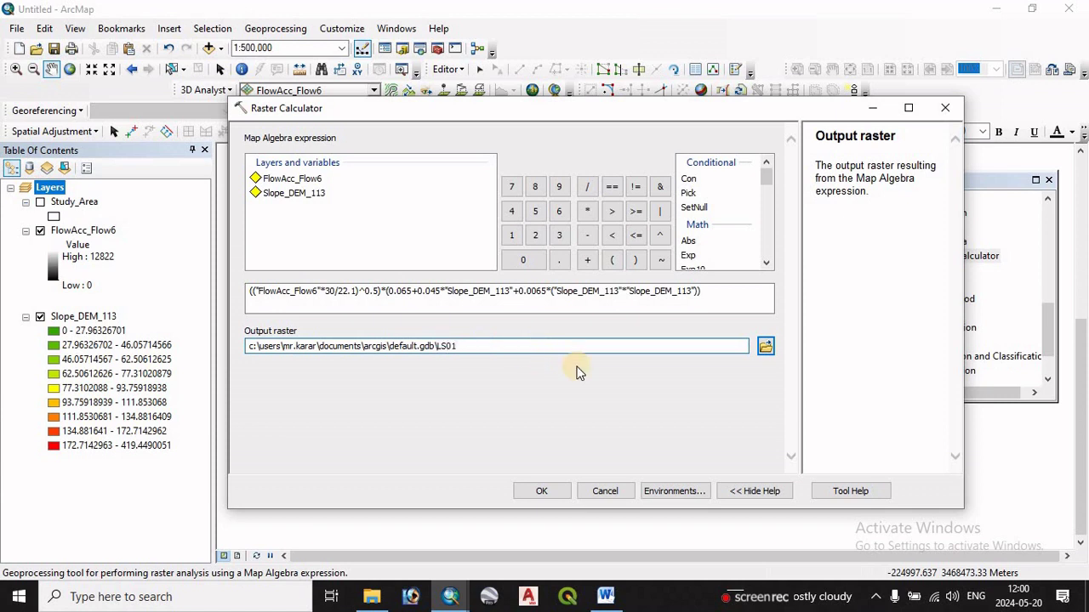
click(542, 495)
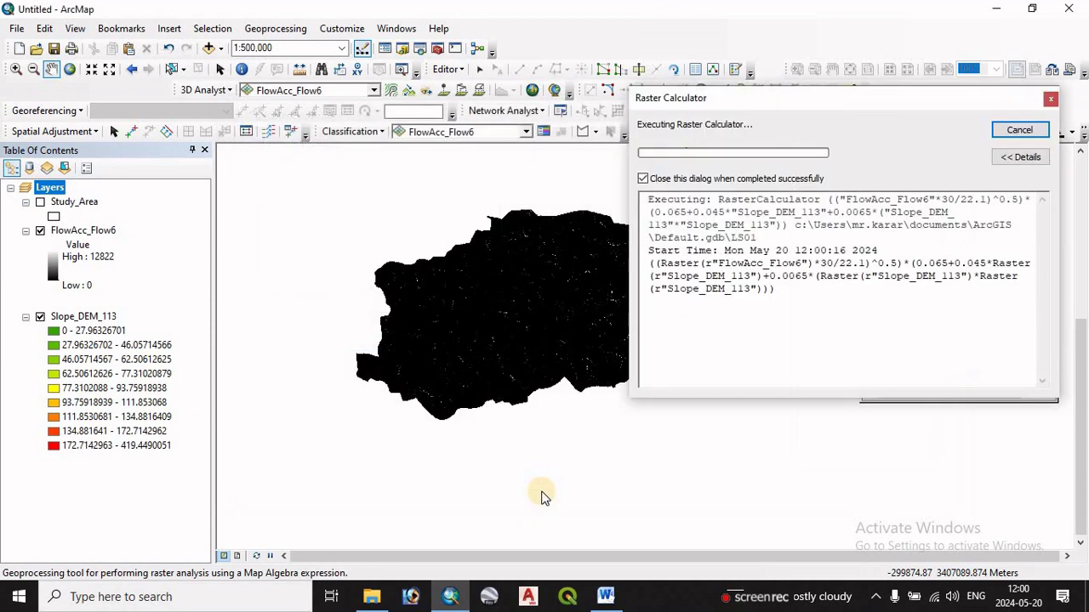
Step: Collapse the legends of FlowAcc_Flow6 and Slope_DEM_113 and hide both layers so only LS01 is drawn
click(26, 403)
click(26, 318)
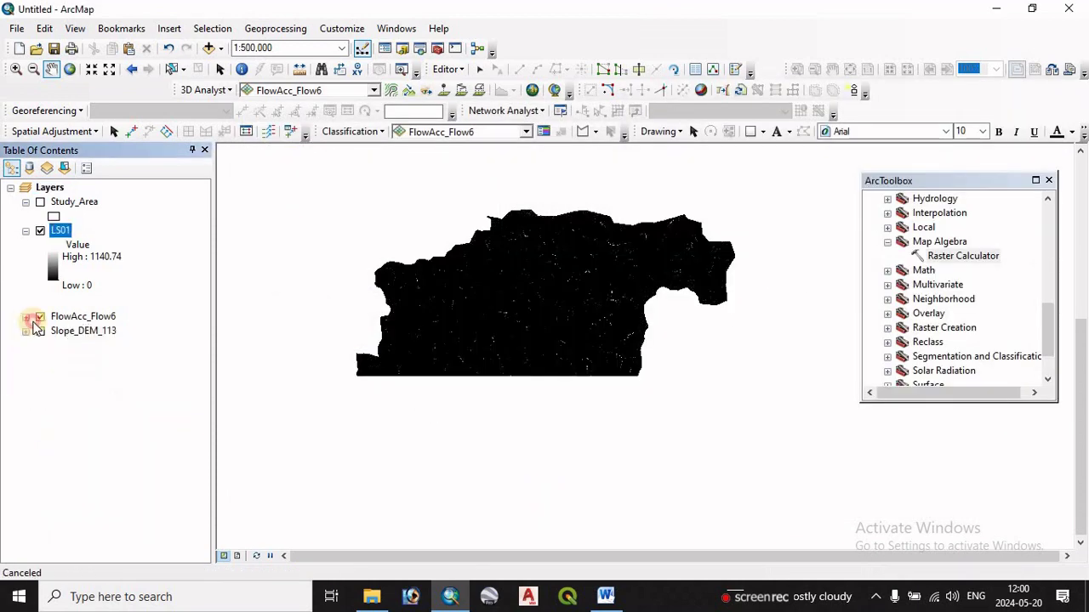
click(40, 316)
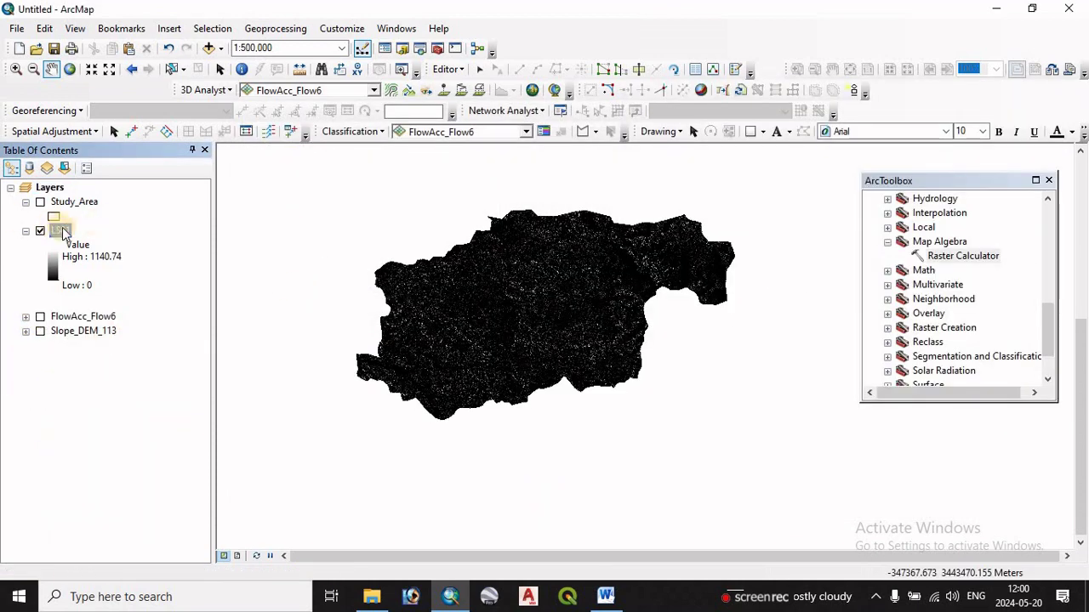
Step: Symbolize the LS01 layer as Classified with five natural breaks classes and the green-yellow-red color ramp
right_click(61, 234)
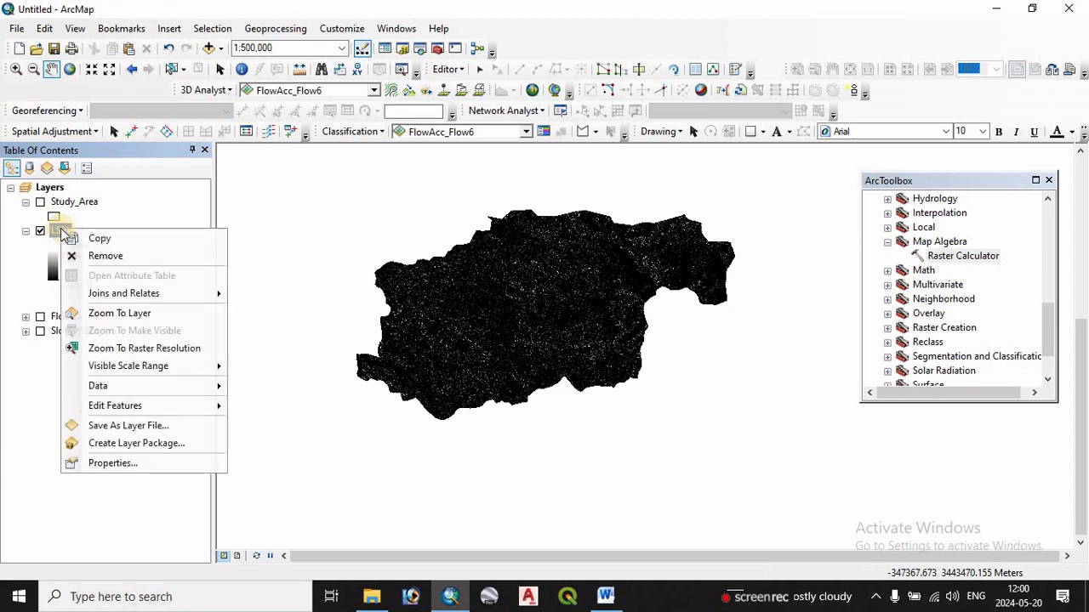
click(109, 463)
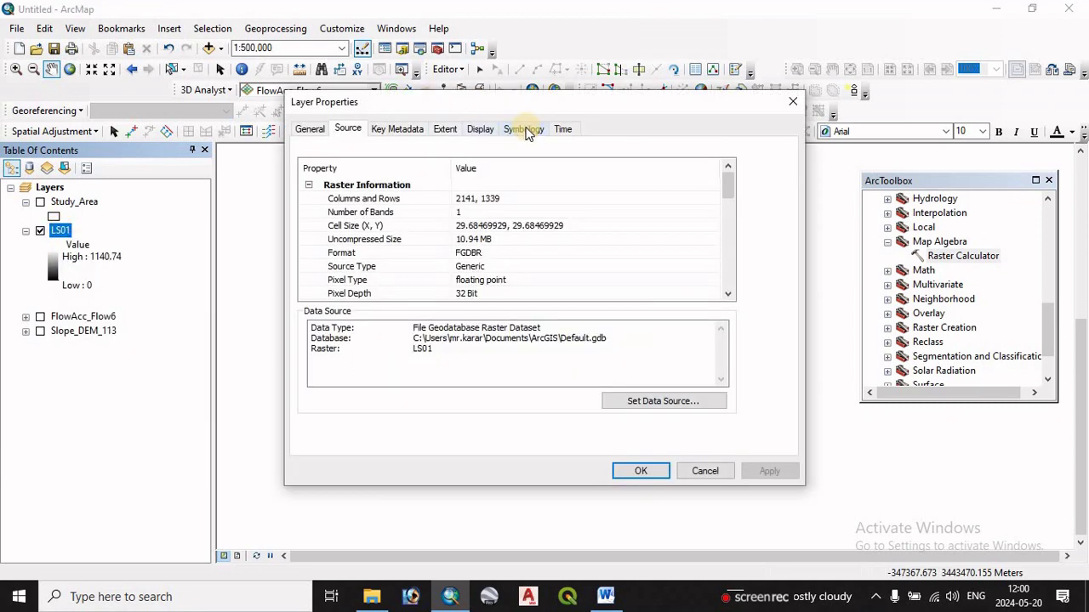
click(525, 128)
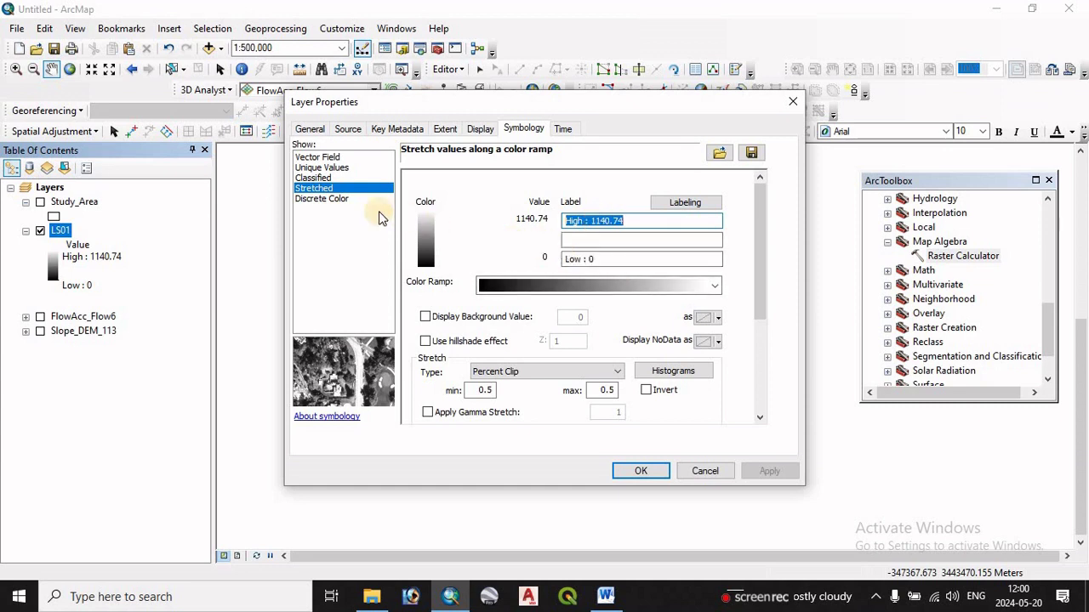
click(316, 178)
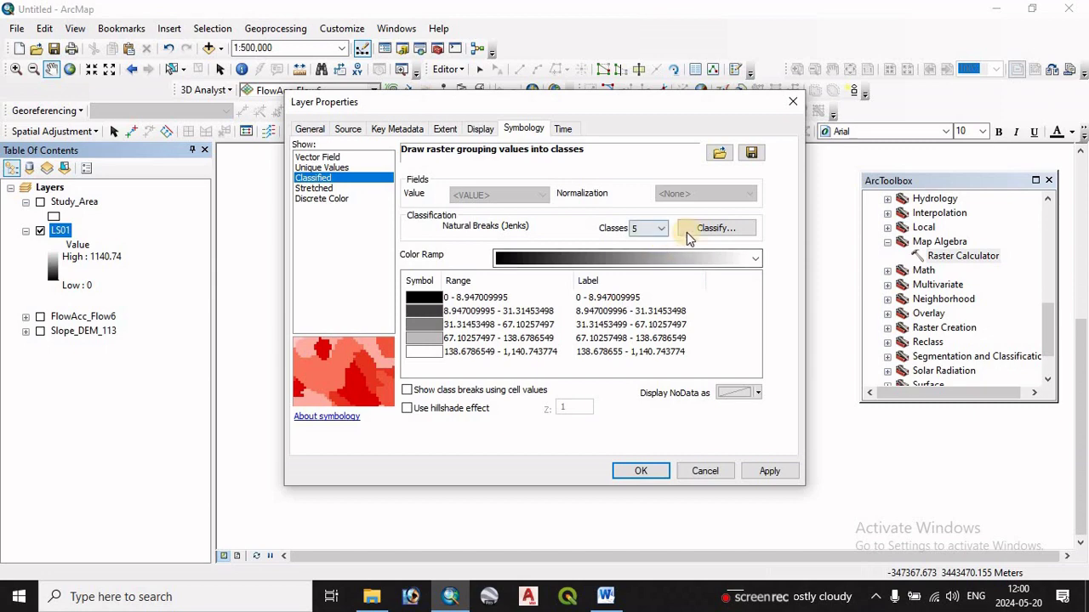
click(671, 252)
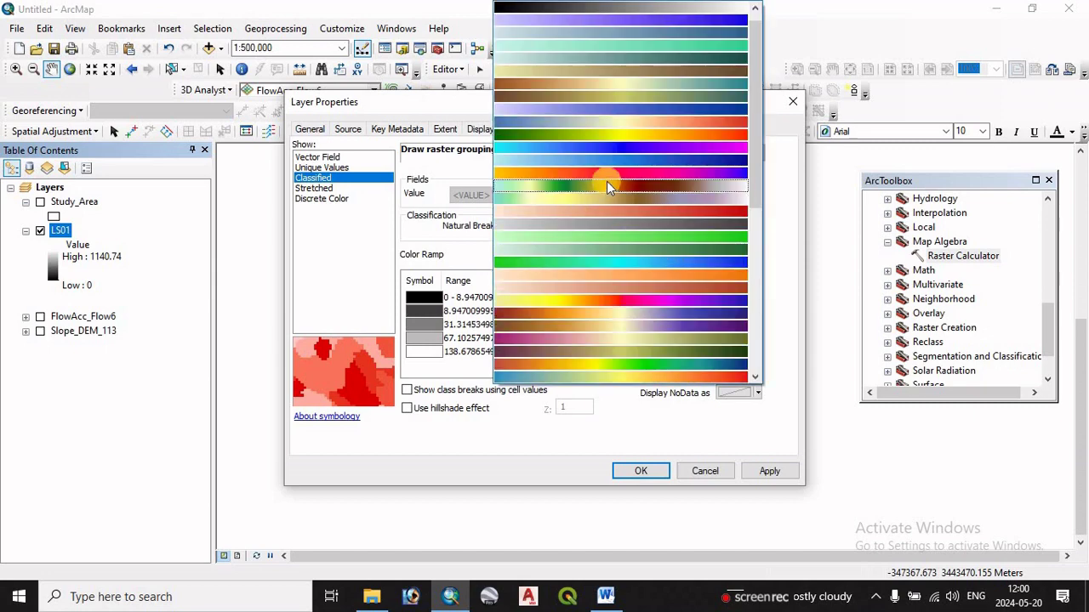
click(636, 136)
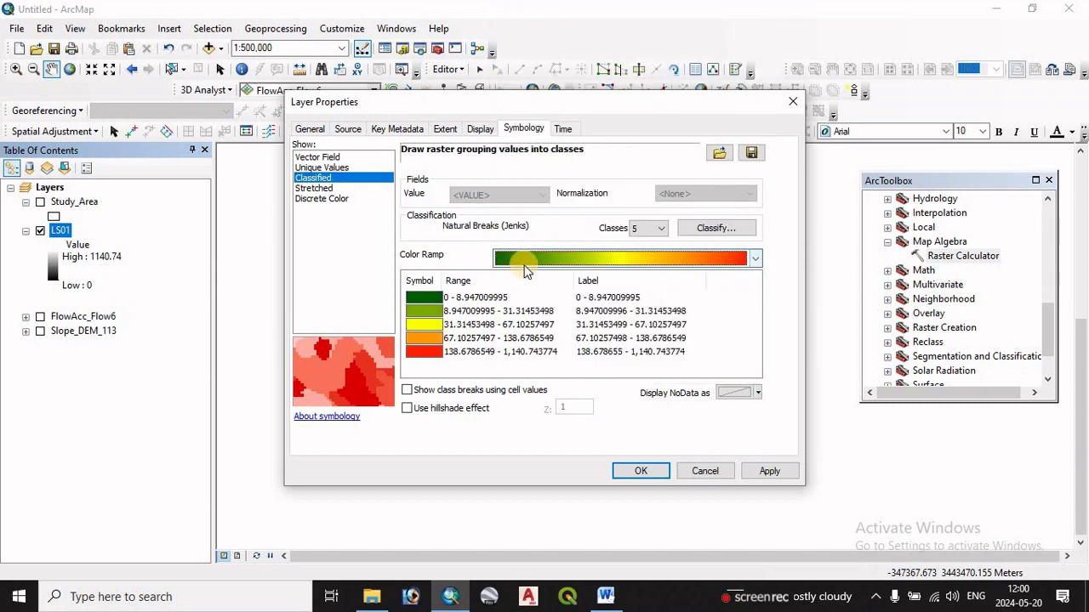
click(763, 473)
click(644, 470)
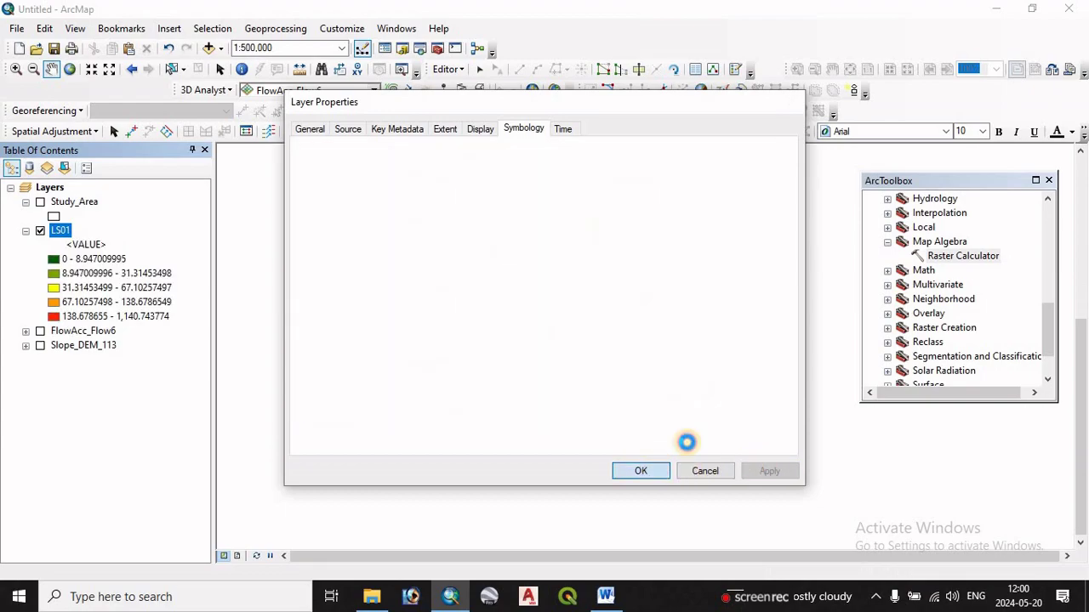
scroll(625, 374, up, 5)
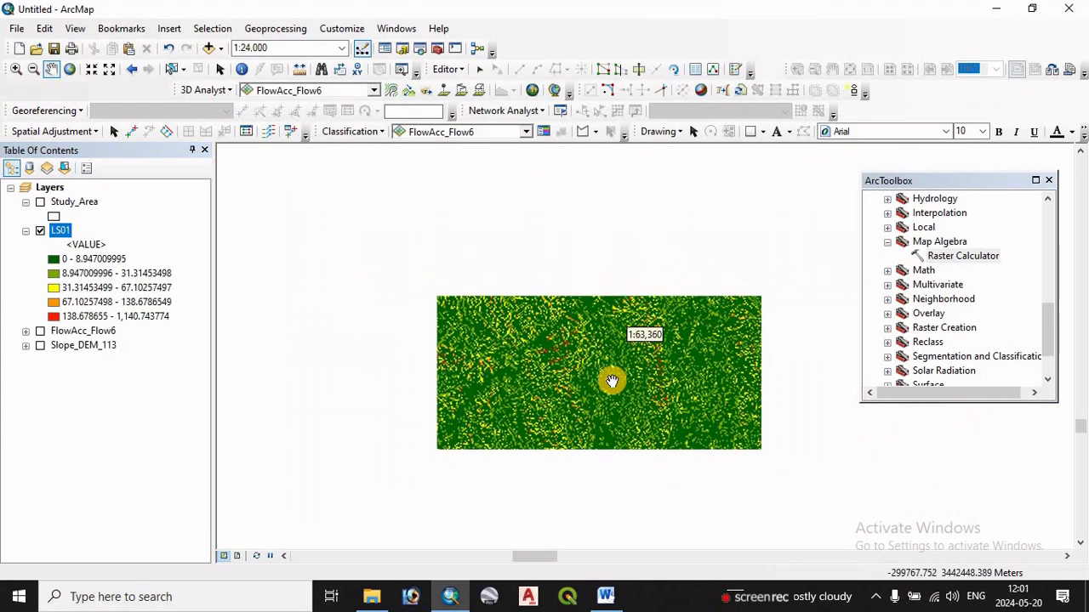
scroll(613, 381, down, 2)
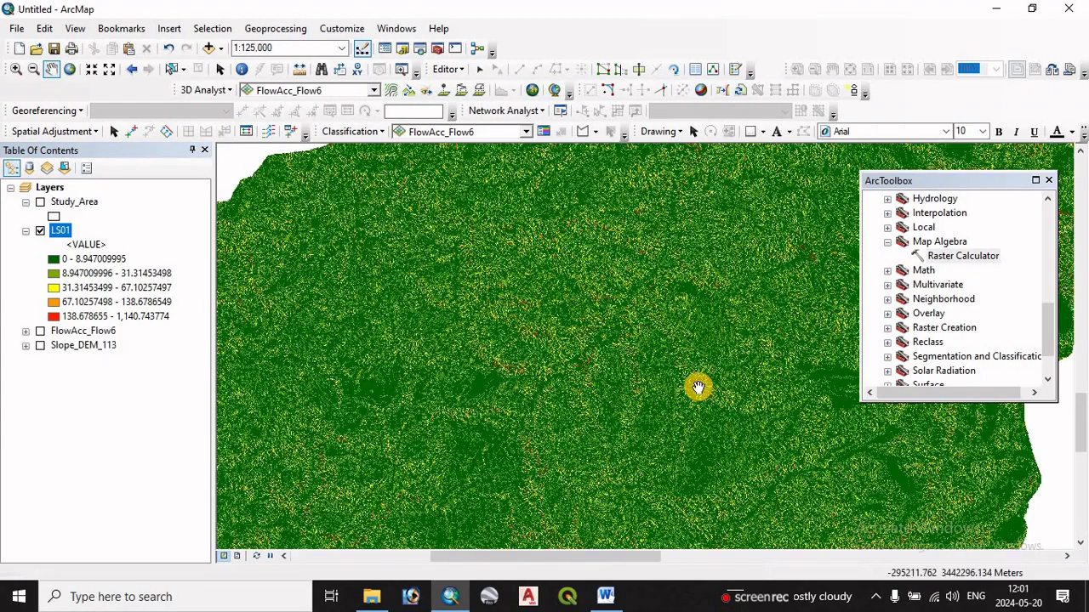
scroll(698, 403, down, 2)
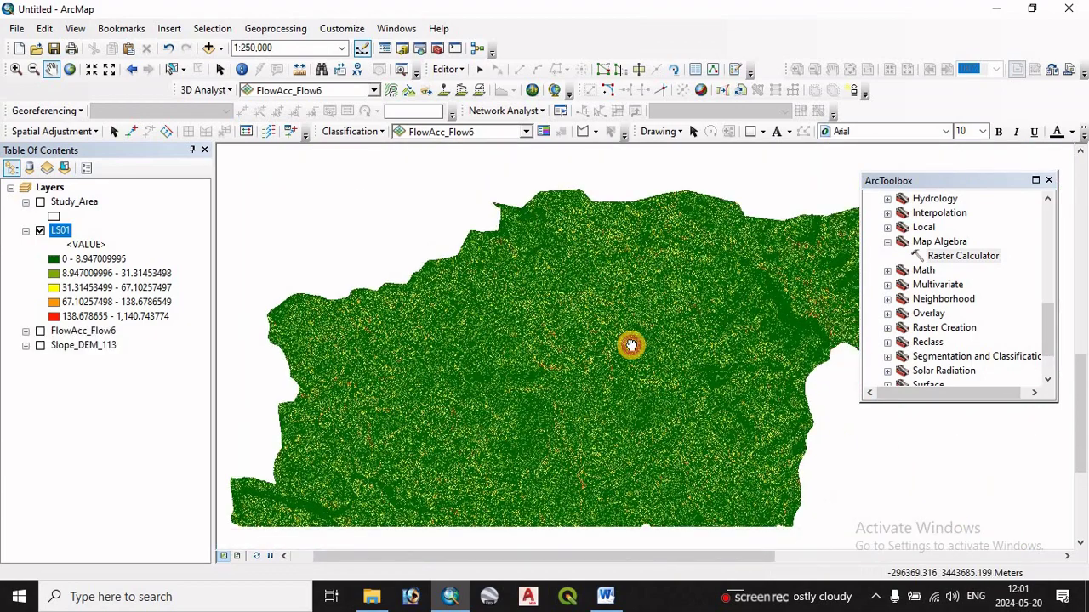